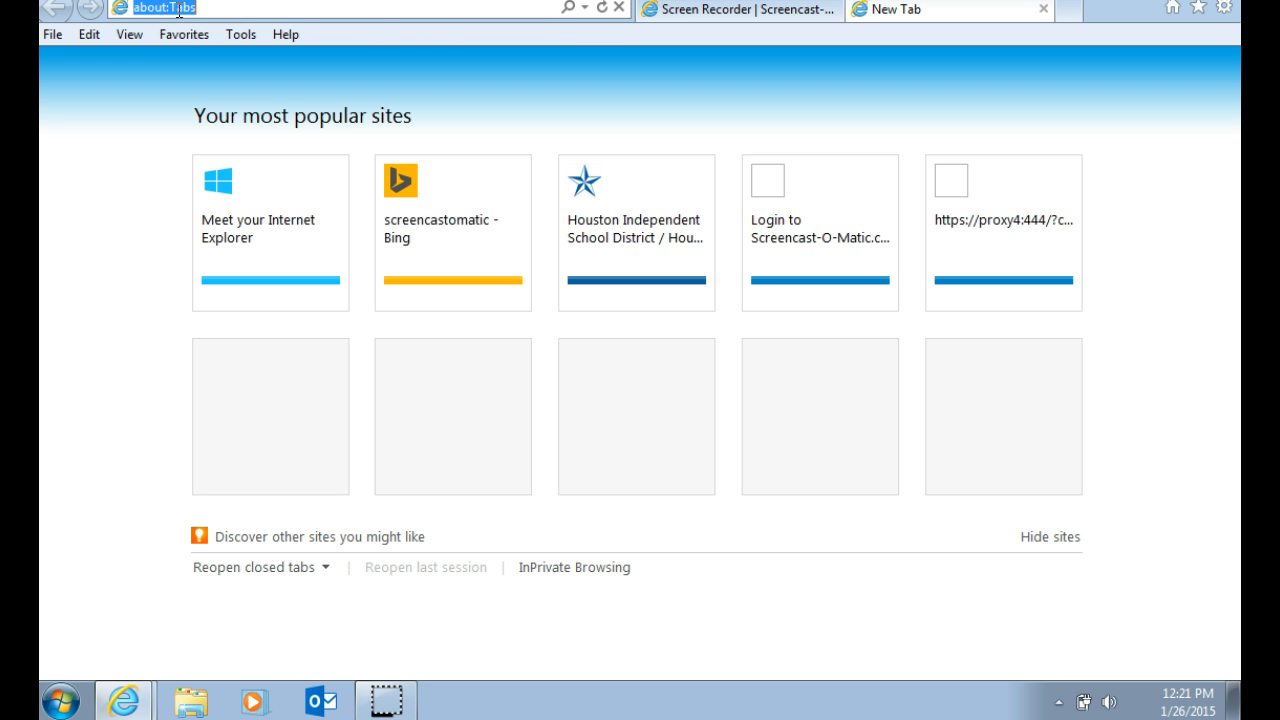
# Step: Open the site office365.houstonisd.org in the new browser tab
pyautogui.write('office')
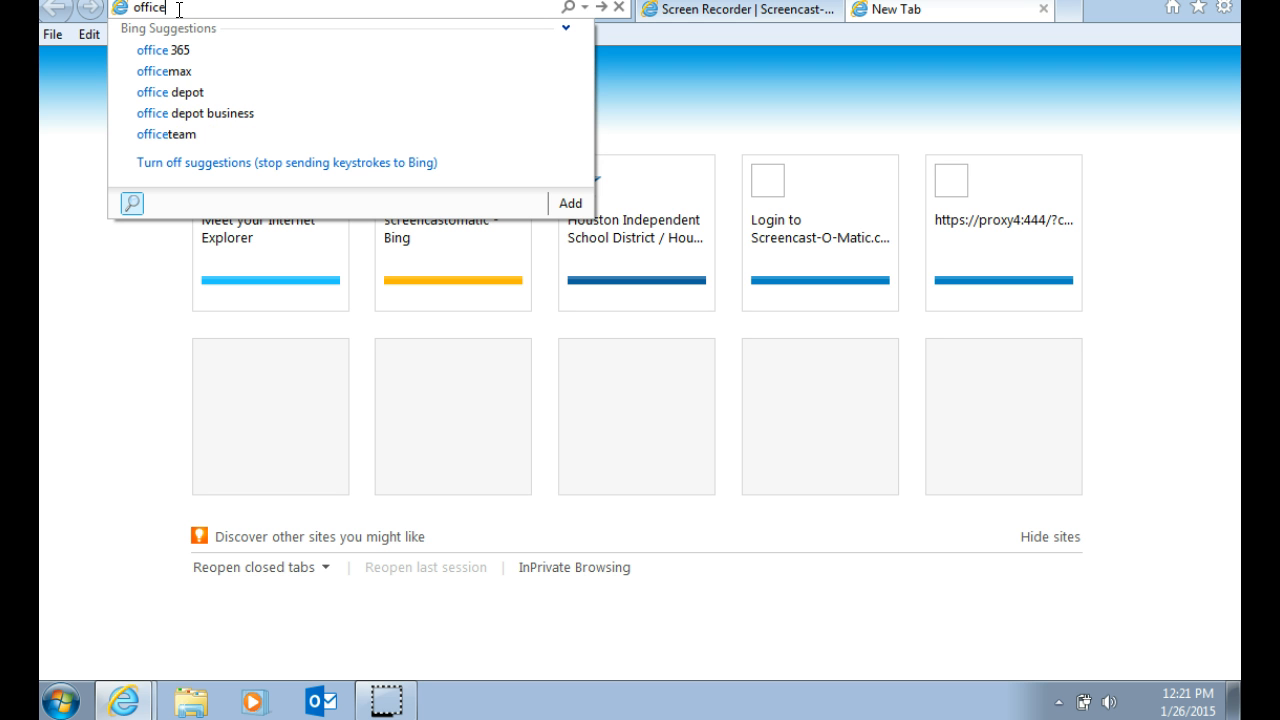
pyautogui.write('365')
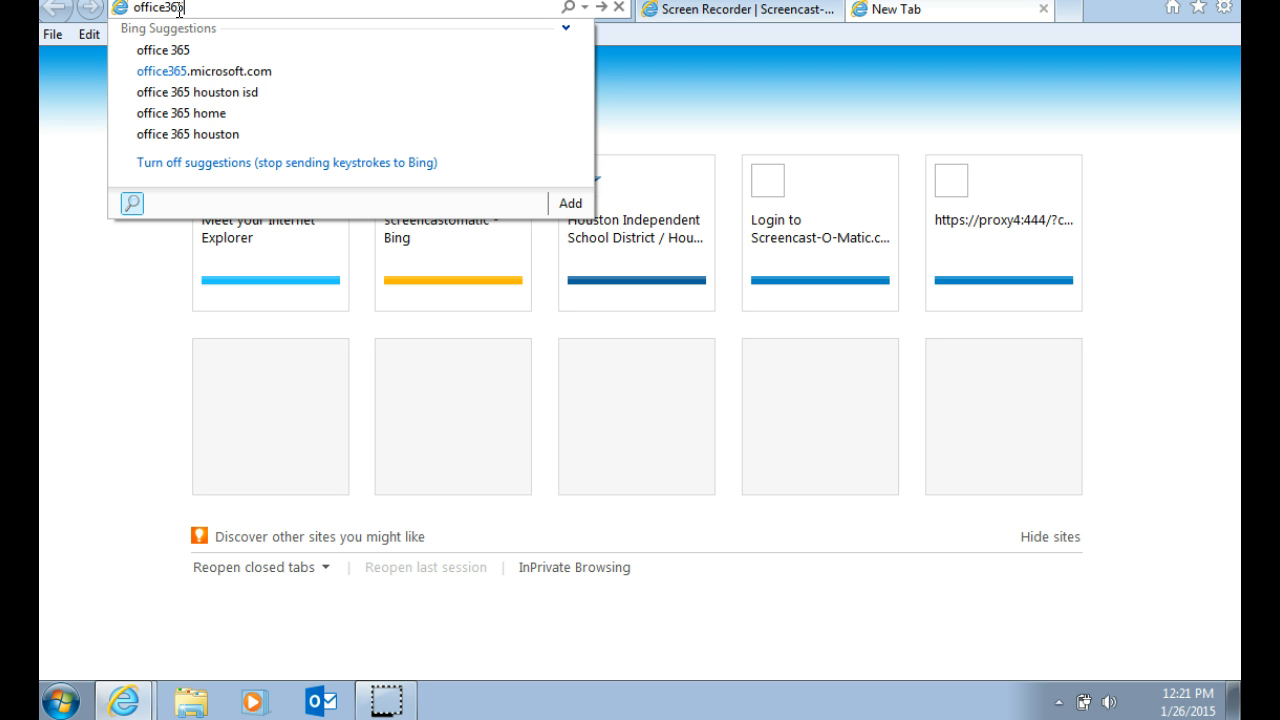
pyautogui.write('.houstonisd')
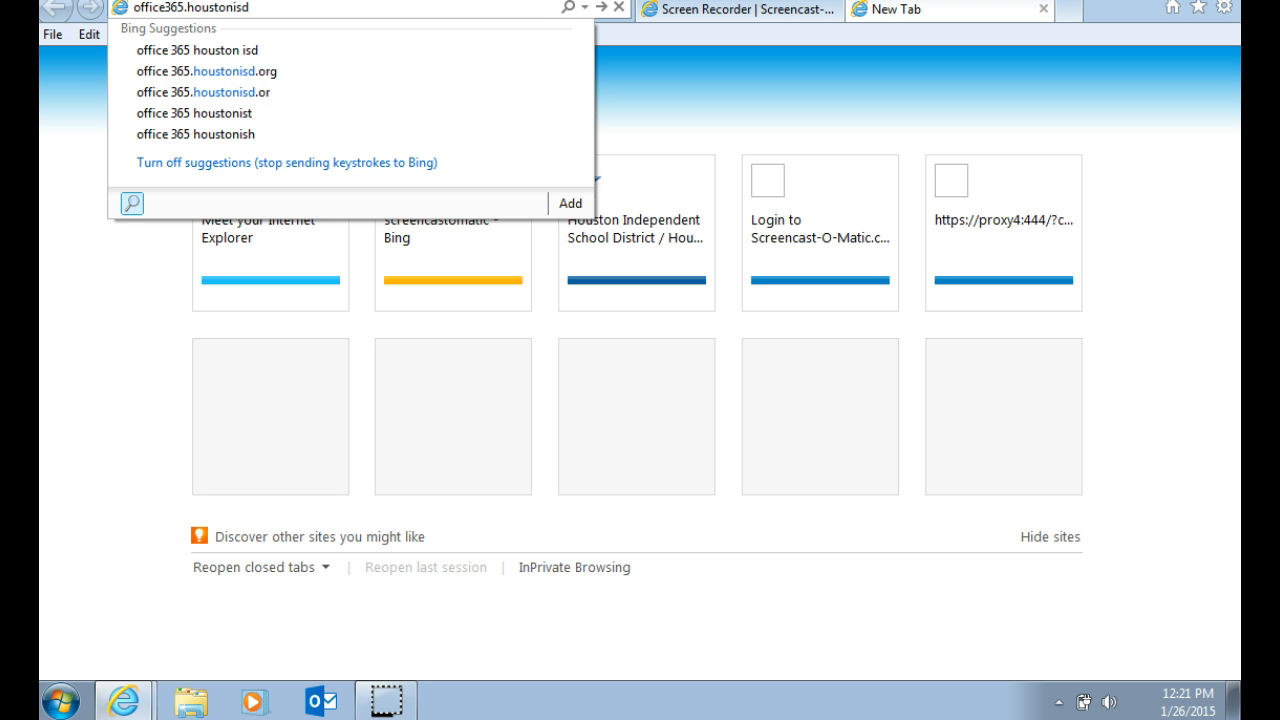
pyautogui.write('.org')
pyautogui.press('Return')
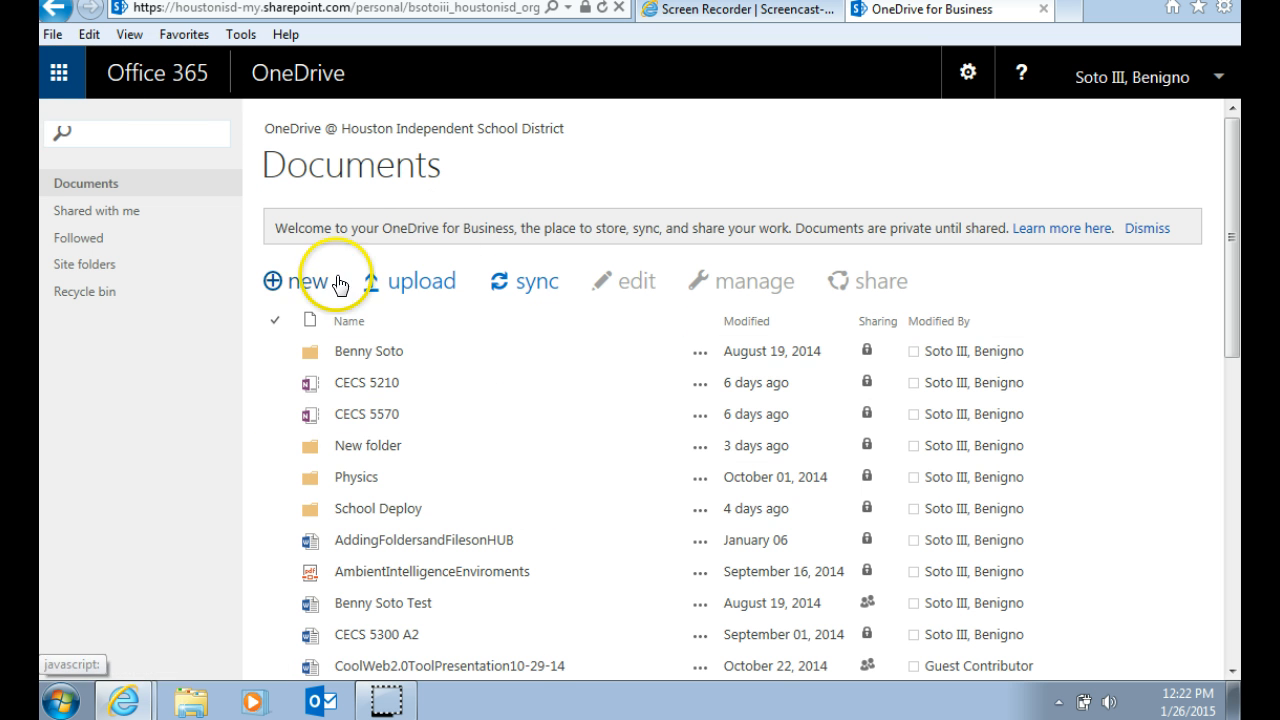
# Step: Look through the Documents list and view the first folder's sharing details and management options
pyautogui.scroll(-4, 414, 443)
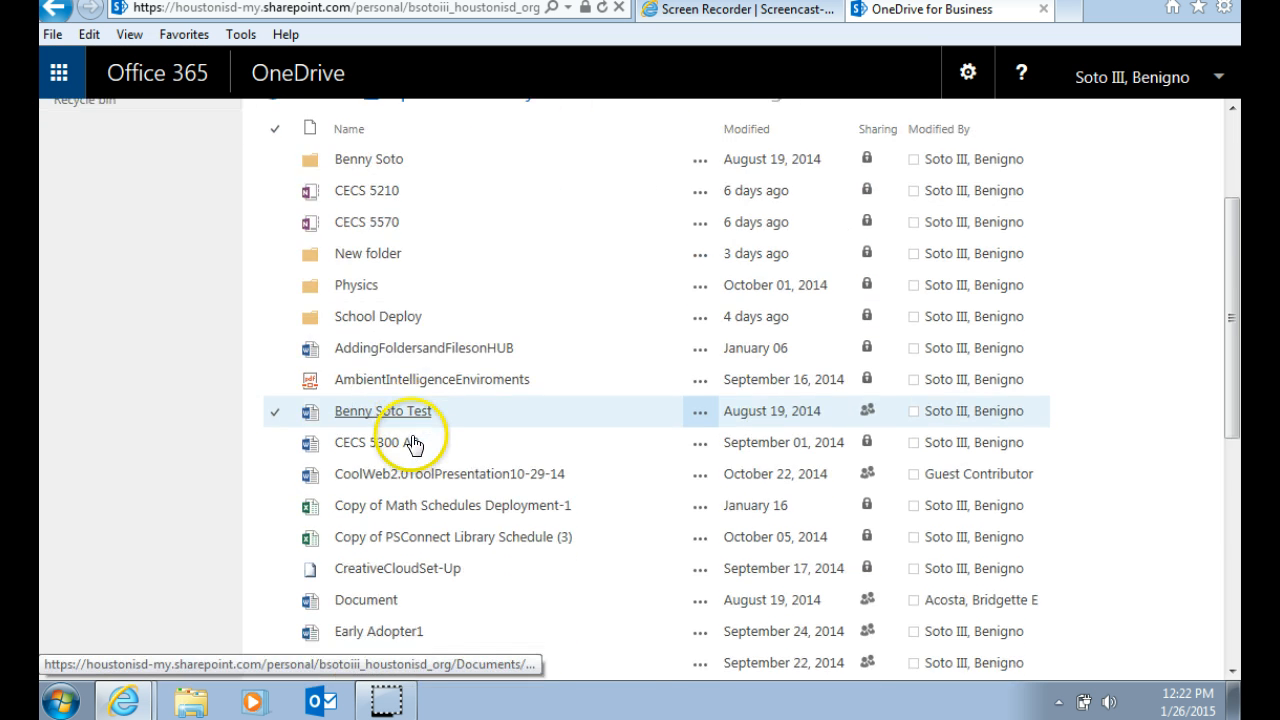
pyautogui.scroll(-3, 428, 462)
pyautogui.scroll(7, 440, 468)
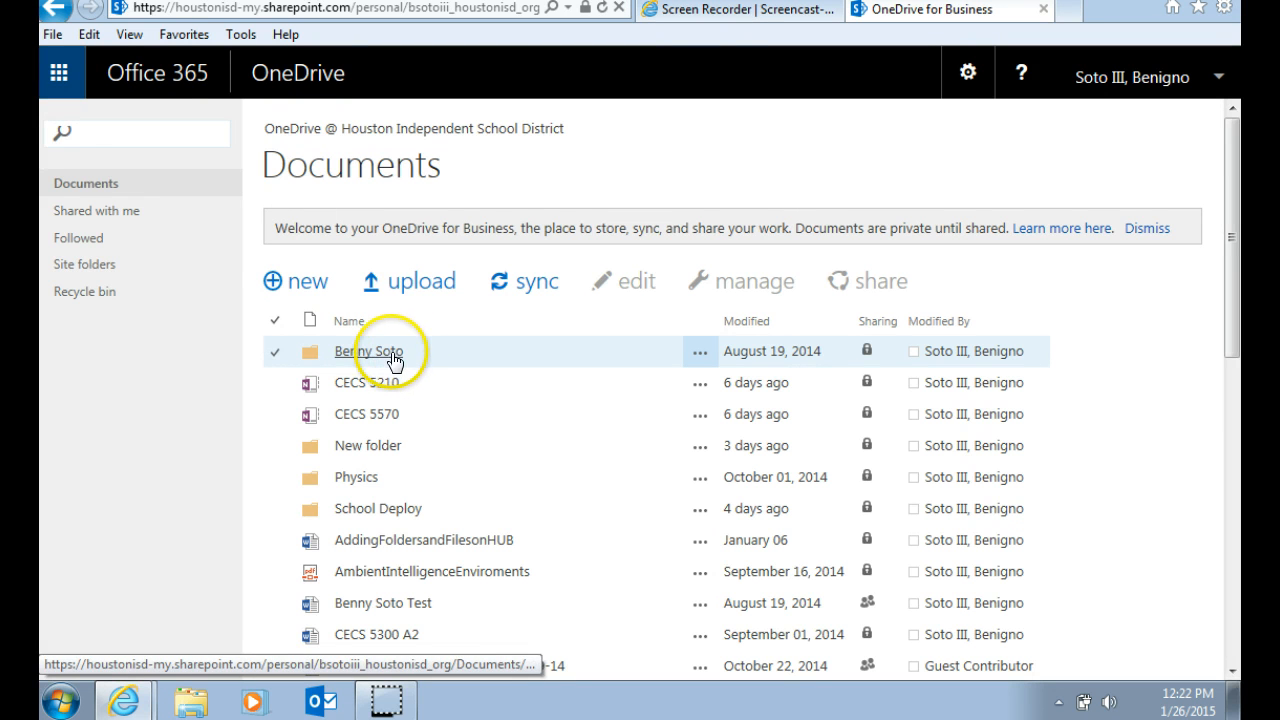
pyautogui.click(699, 360)
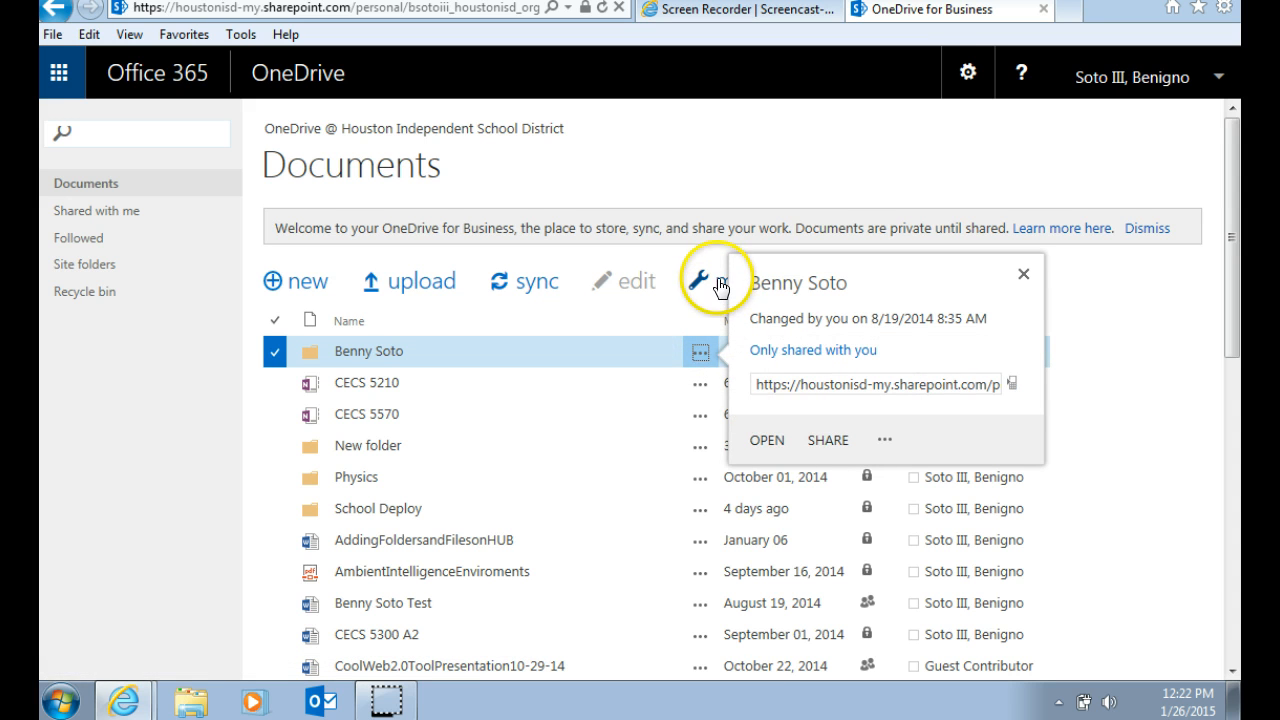
pyautogui.click(720, 284)
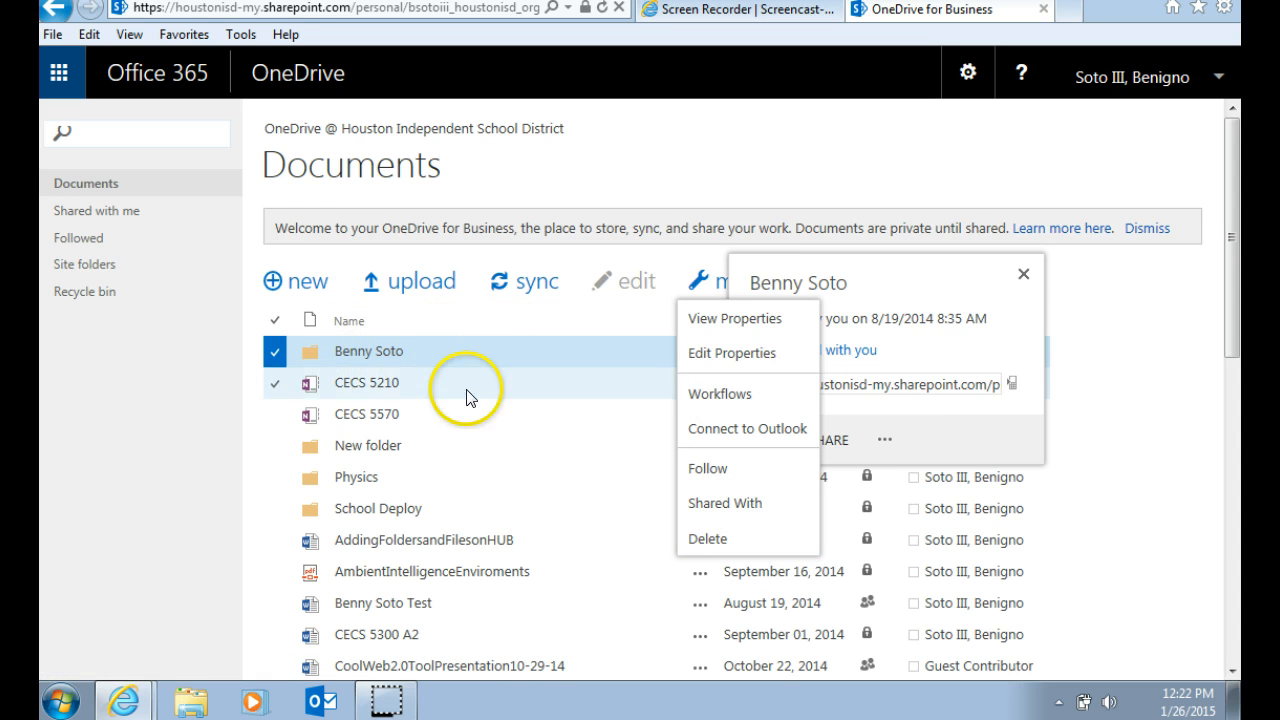
pyautogui.click(252, 213)
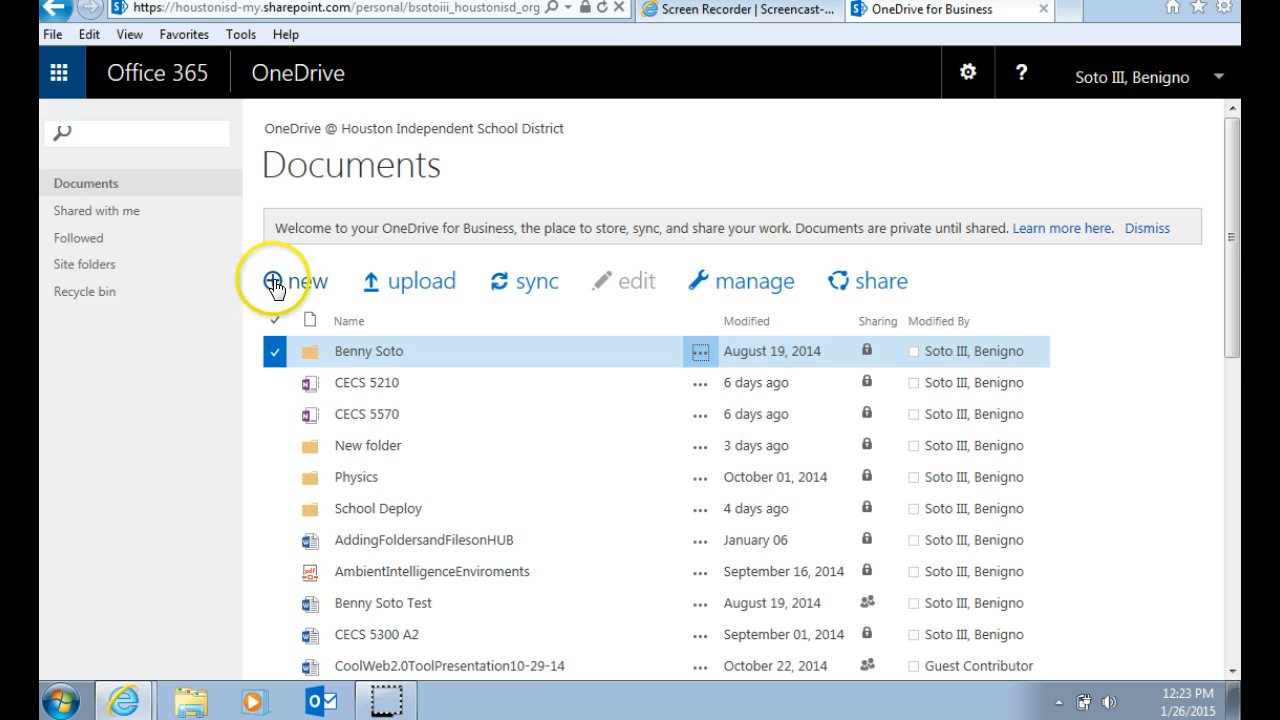
# Step: Create a new folder named Physics1 in the OneDrive Documents library
pyautogui.click(272, 281)
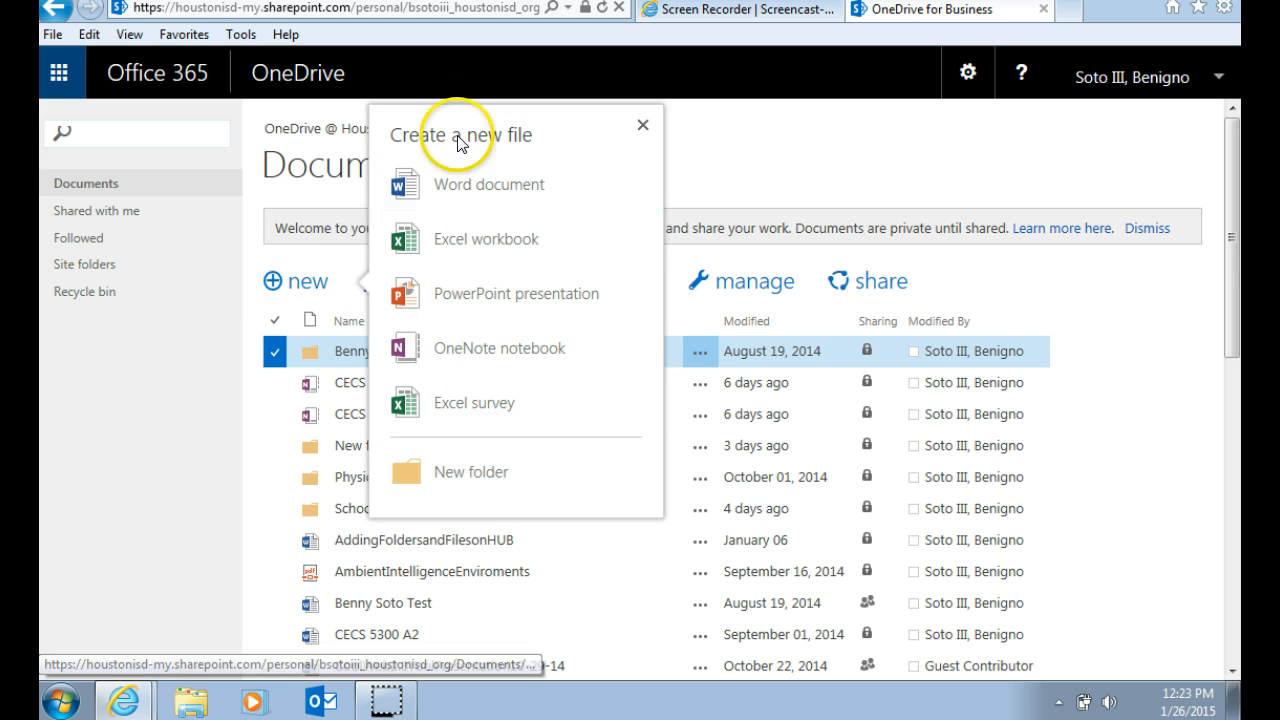
pyautogui.click(457, 476)
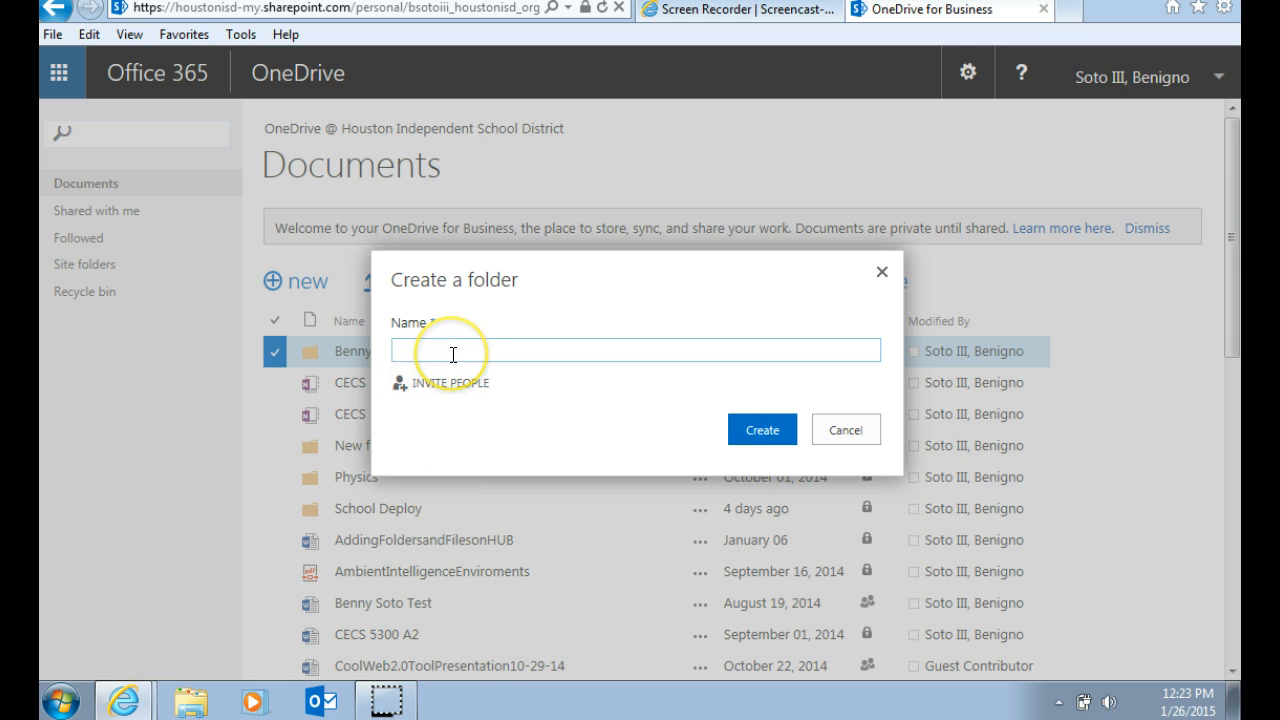
pyautogui.write('Physics')
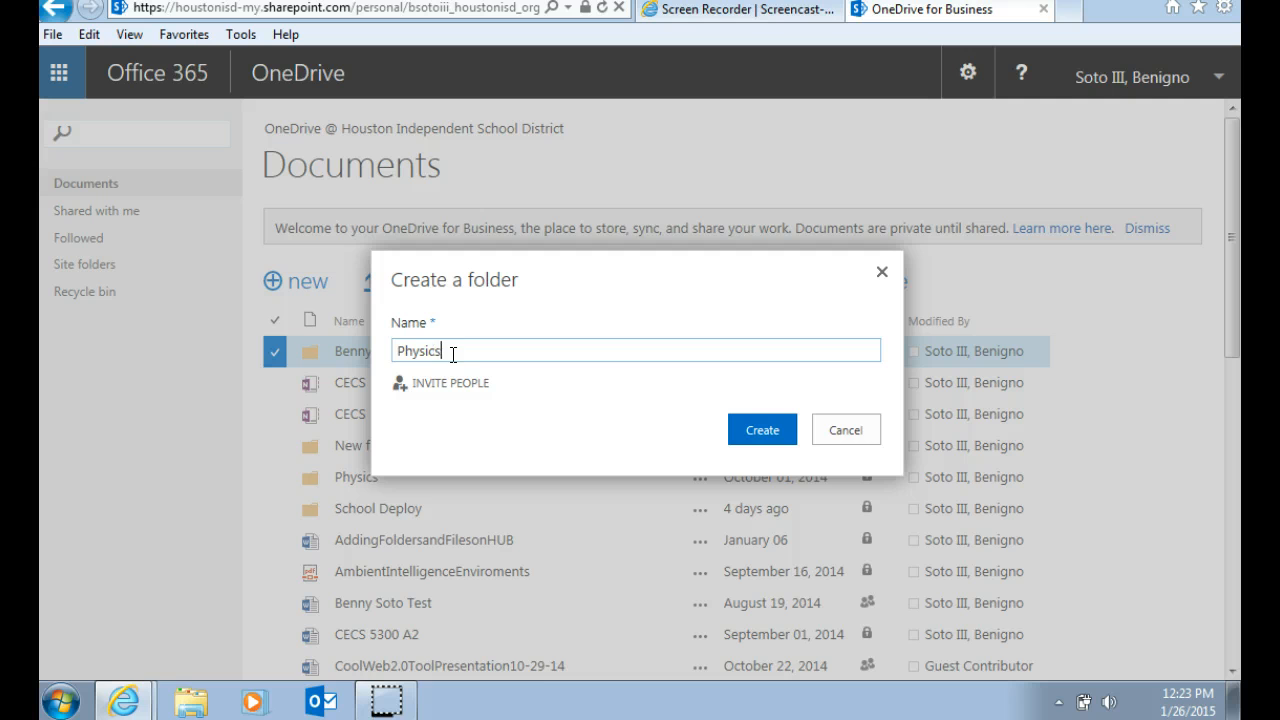
pyautogui.click(771, 437)
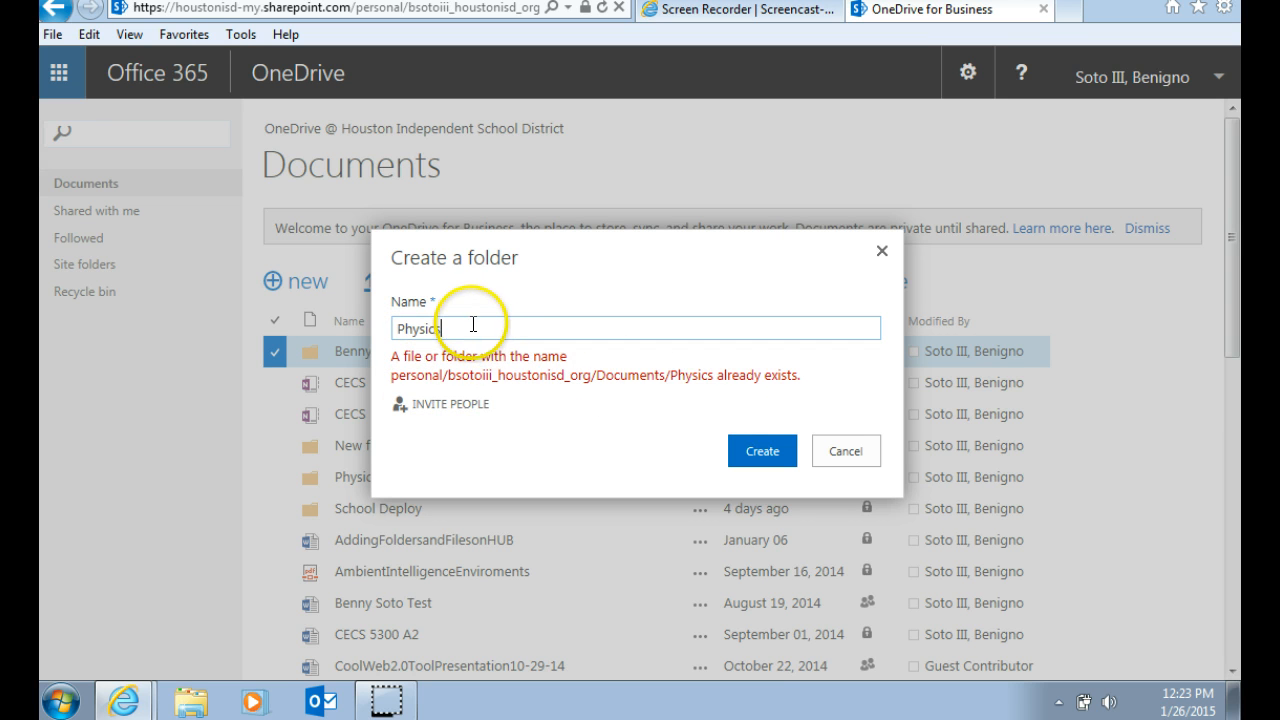
pyautogui.click(777, 458)
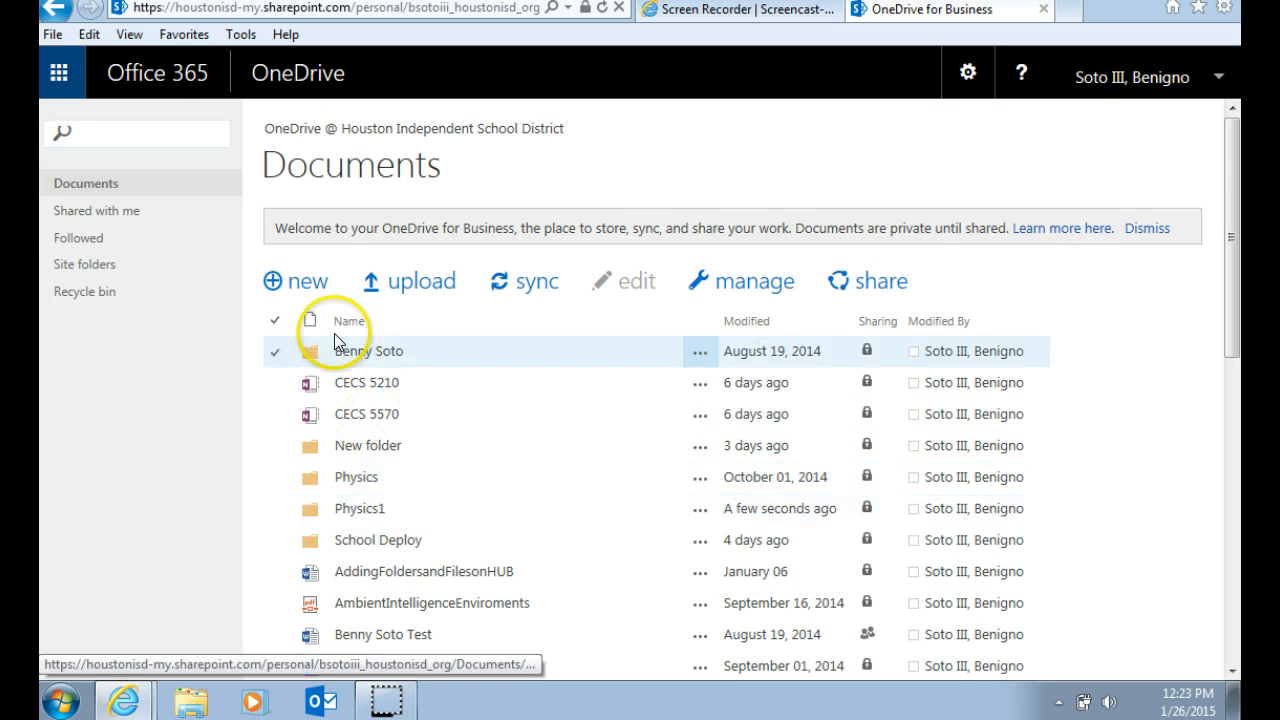
# Step: Create another new folder named Calculus in the OneDrive Documents library
pyautogui.click(300, 277)
pyautogui.click(443, 474)
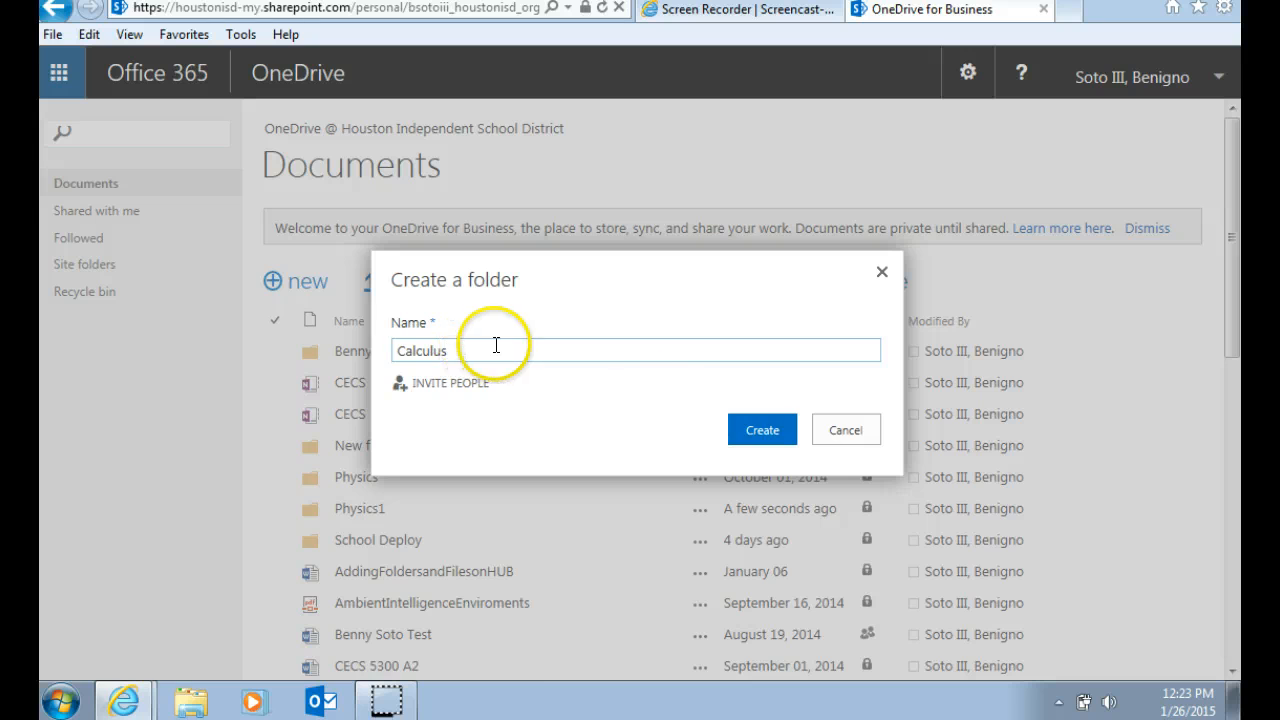
pyautogui.click(760, 428)
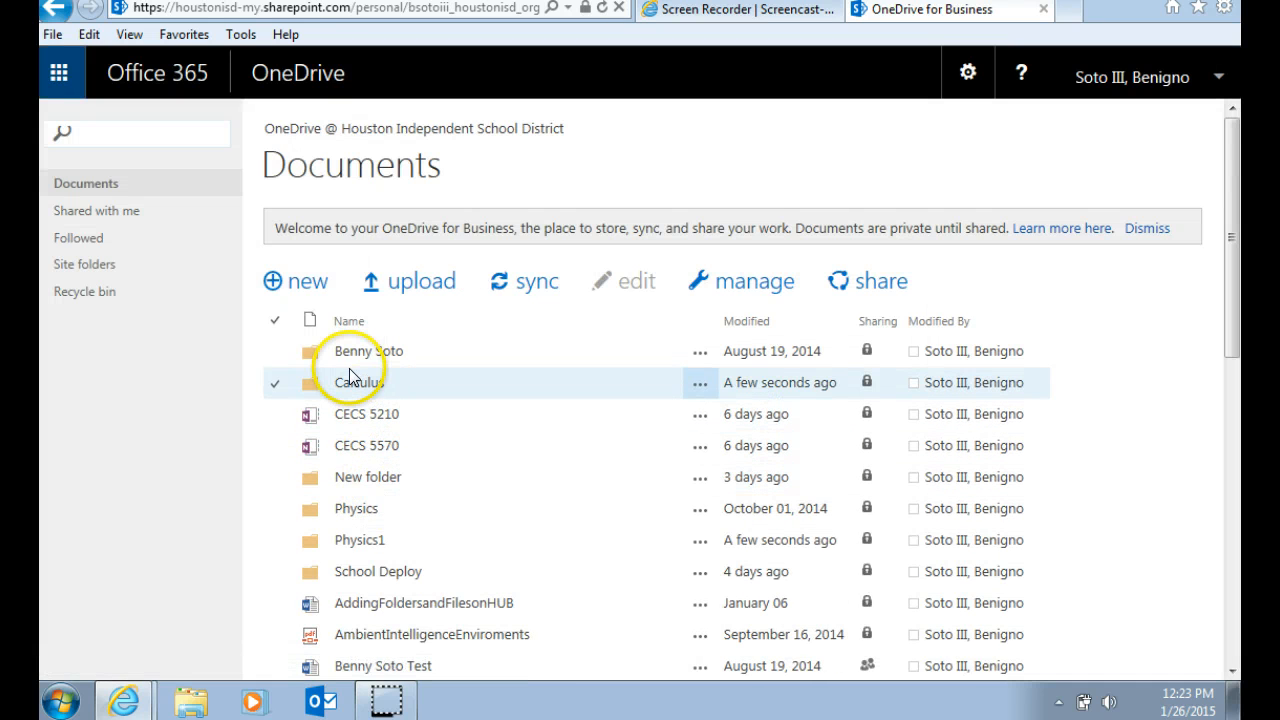
pyautogui.click(284, 286)
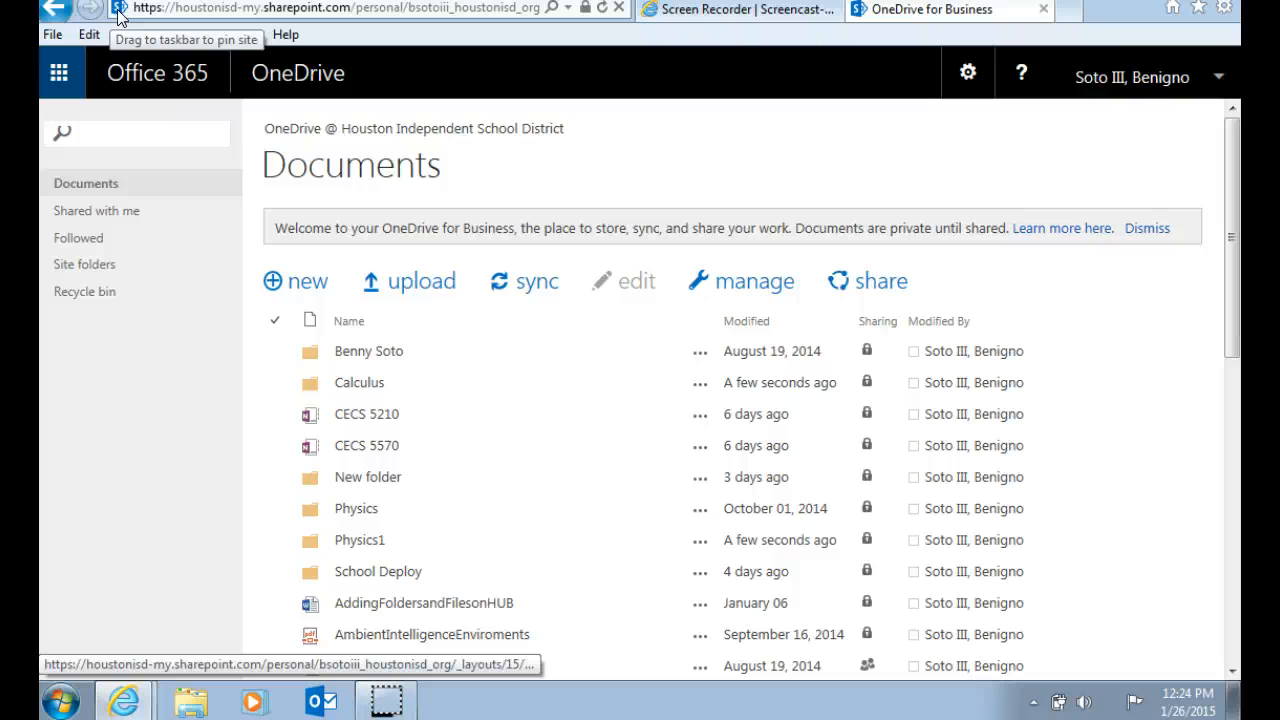
# Step: Pin the OneDrive for Business site to the Windows taskbar
pyautogui.moveTo(119, 9); pyautogui.dragTo(124, 12)
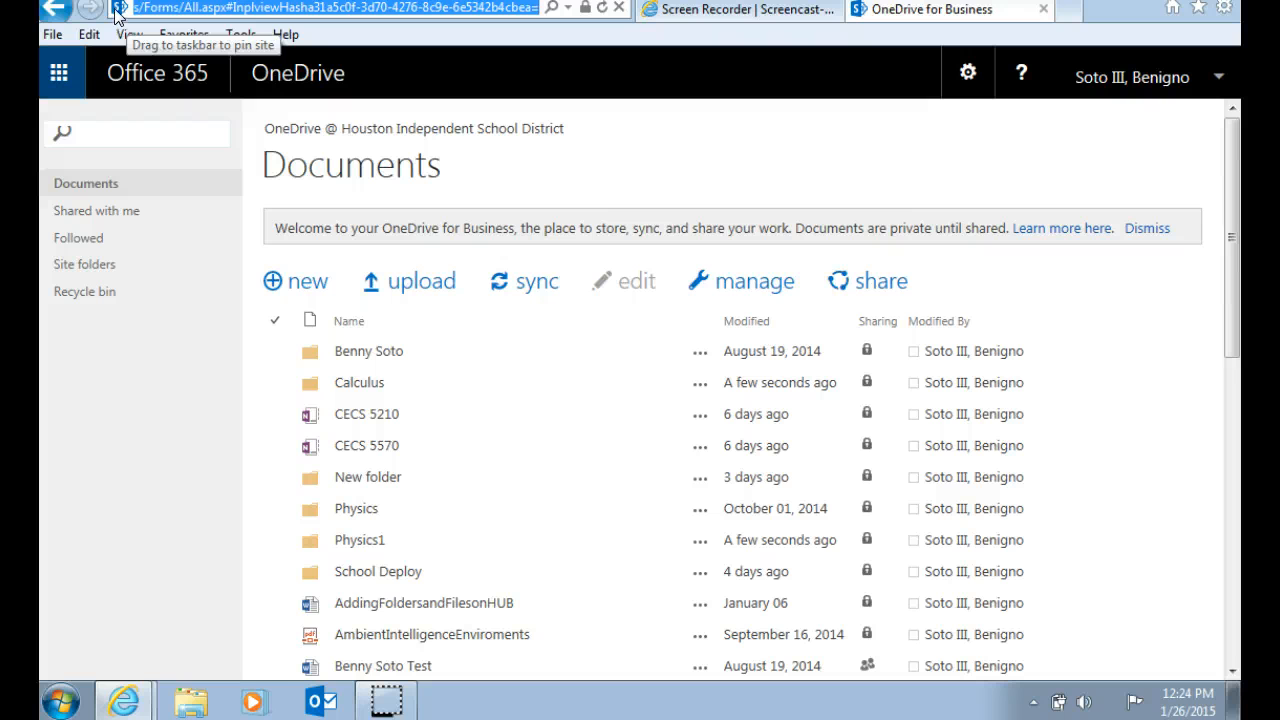
pyautogui.moveTo(118, 8); pyautogui.dragTo(490, 711)
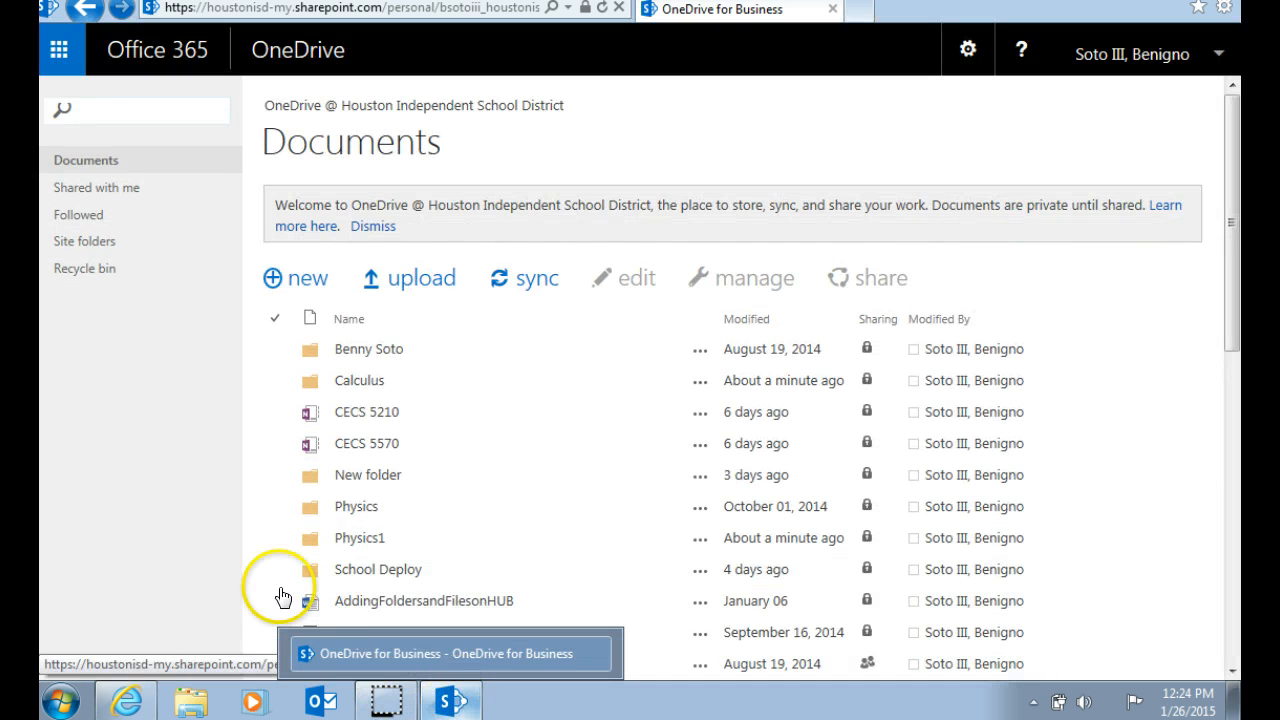
pyautogui.moveTo(455, 703)
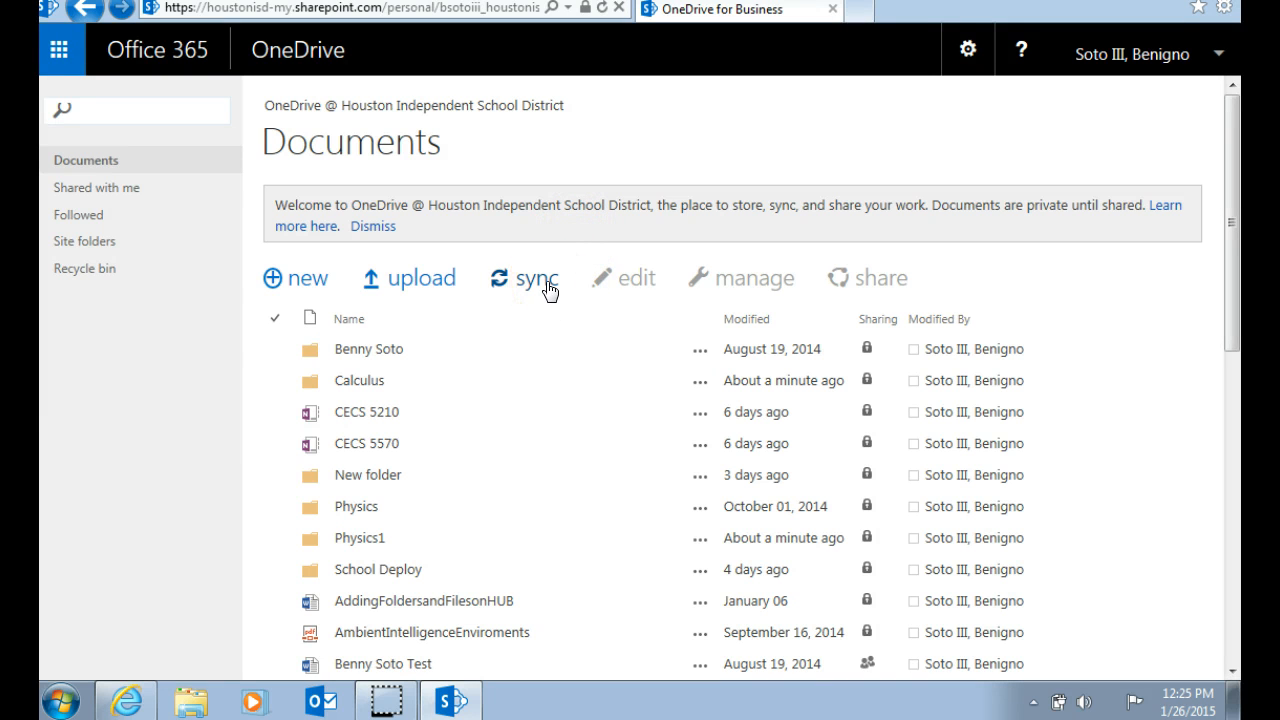
# Step: Start syncing the Documents library and allow Microsoft SkyDrive Pro to open on the computer
pyautogui.click(517, 284)
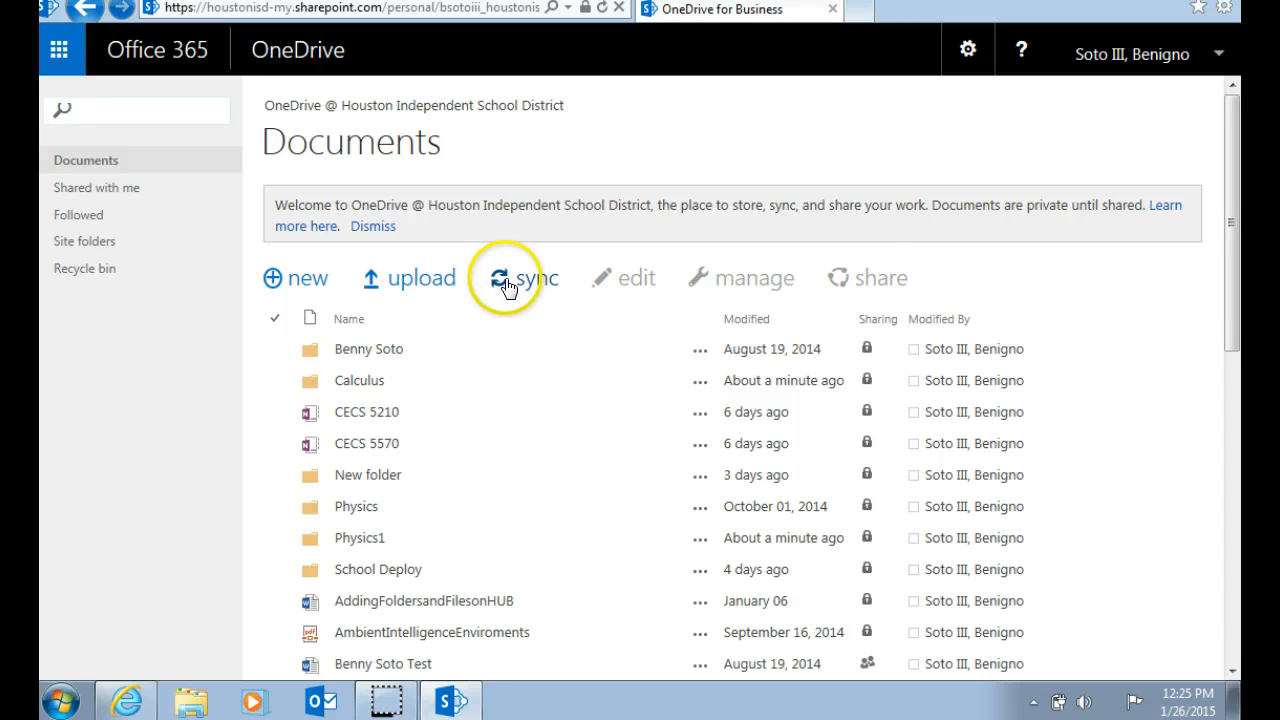
pyautogui.click(507, 287)
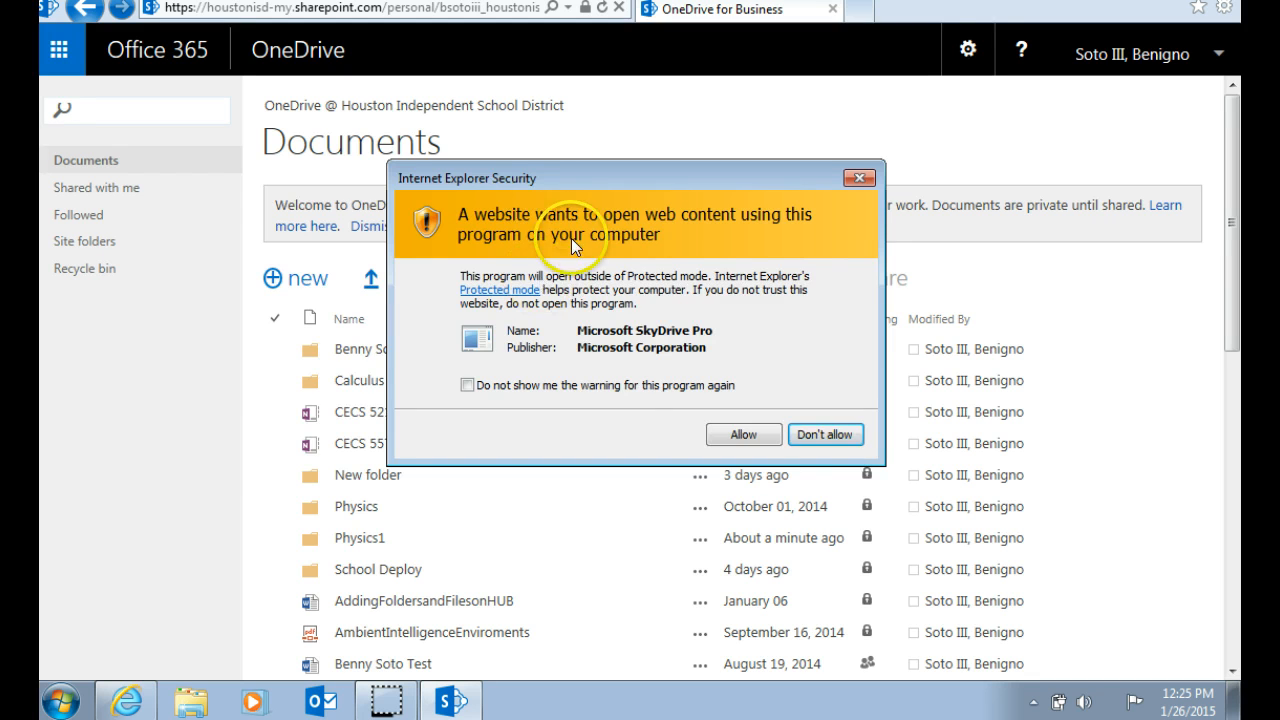
pyautogui.moveTo(529, 180); pyautogui.dragTo(295, 185)
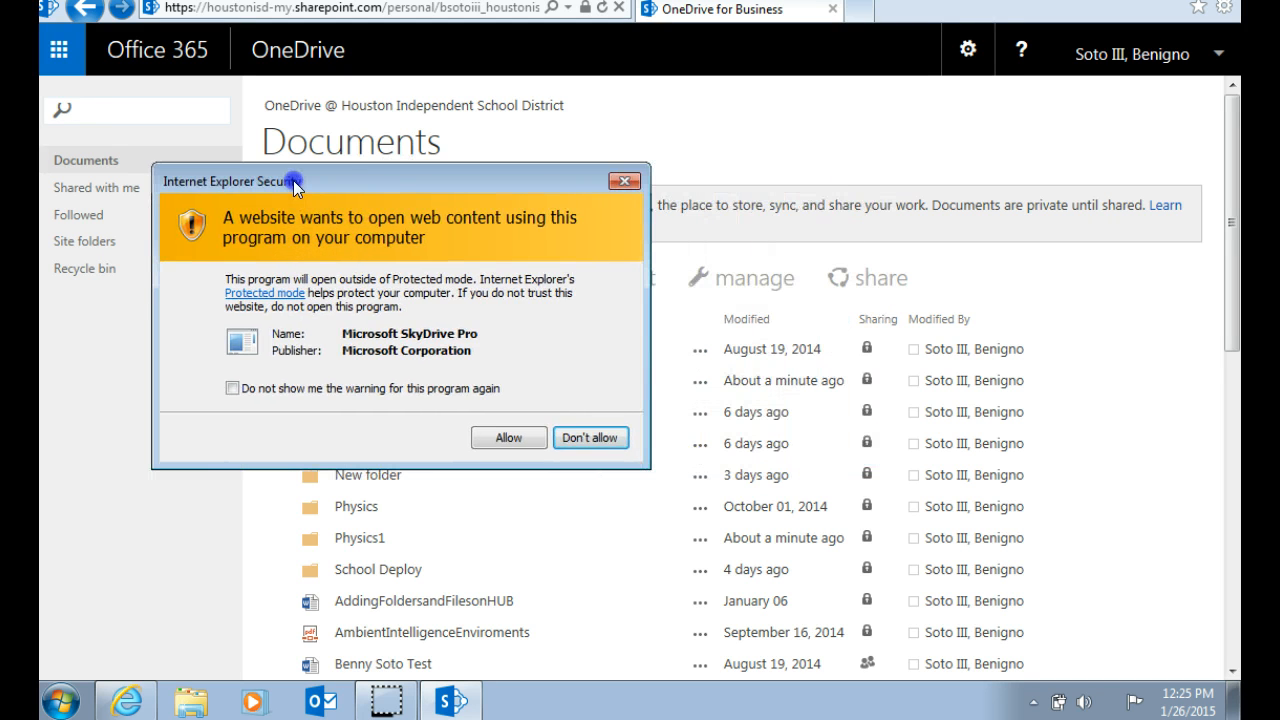
pyautogui.click(509, 439)
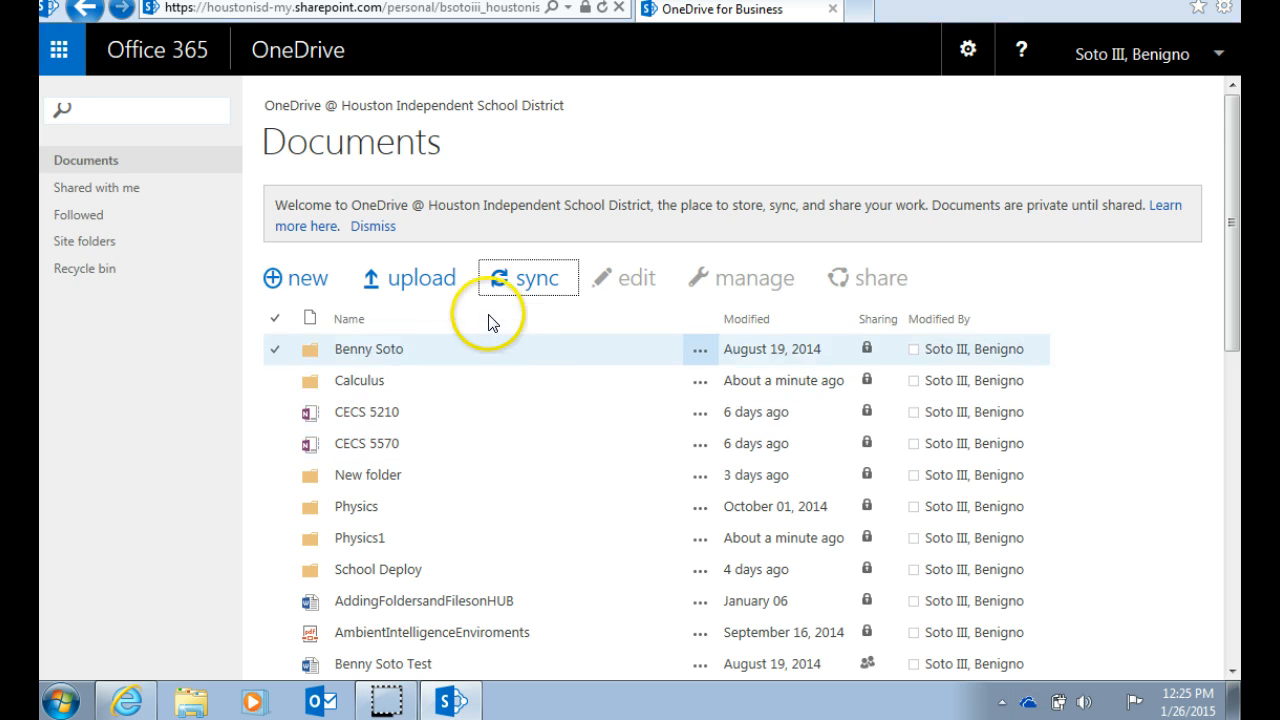
pyautogui.click(527, 283)
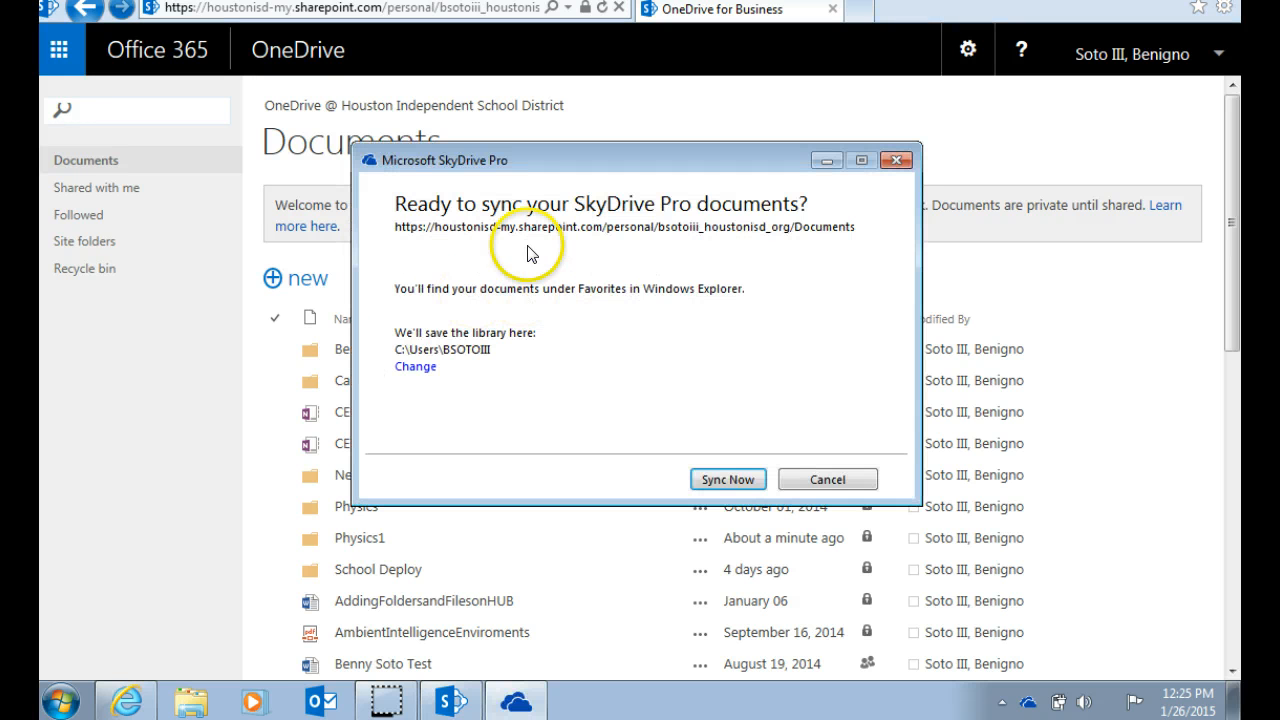
# Step: Change the sync library's save location to the account's own user folder on Local Disk (D:)
pyautogui.moveTo(532, 180); pyautogui.dragTo(425, 368)
pyautogui.moveTo(549, 357); pyautogui.dragTo(549, 186)
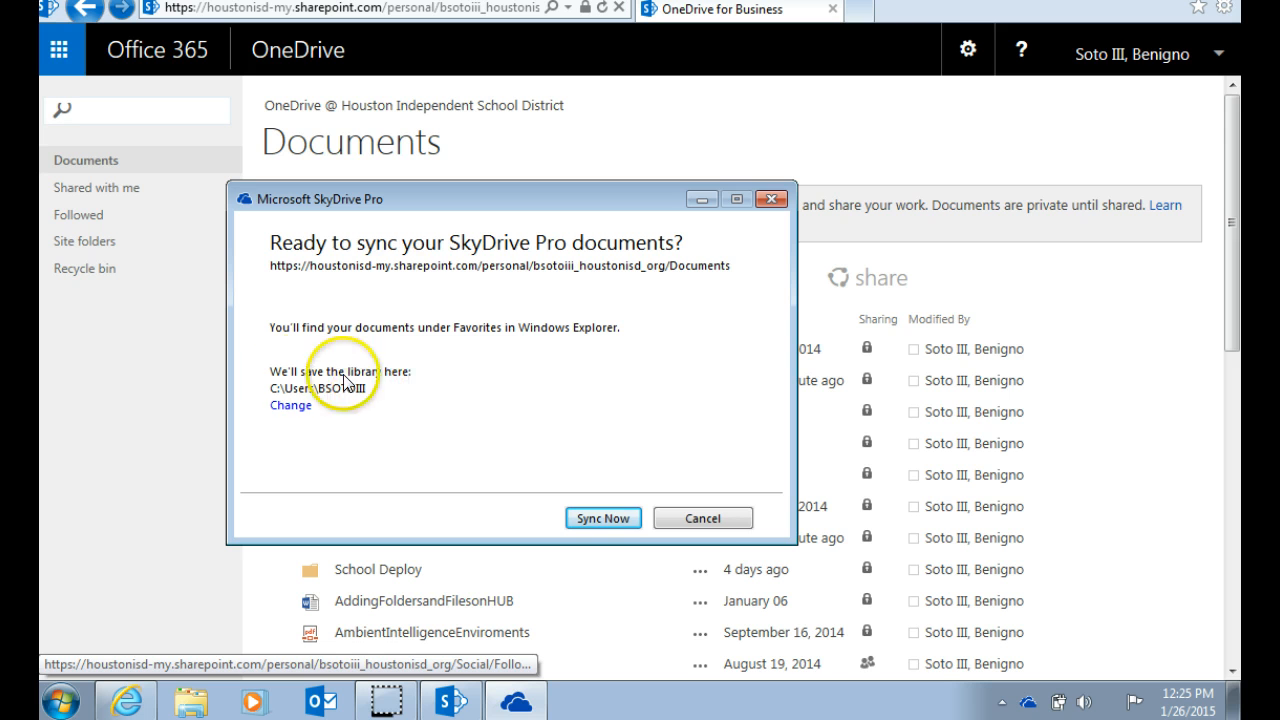
pyautogui.click(284, 406)
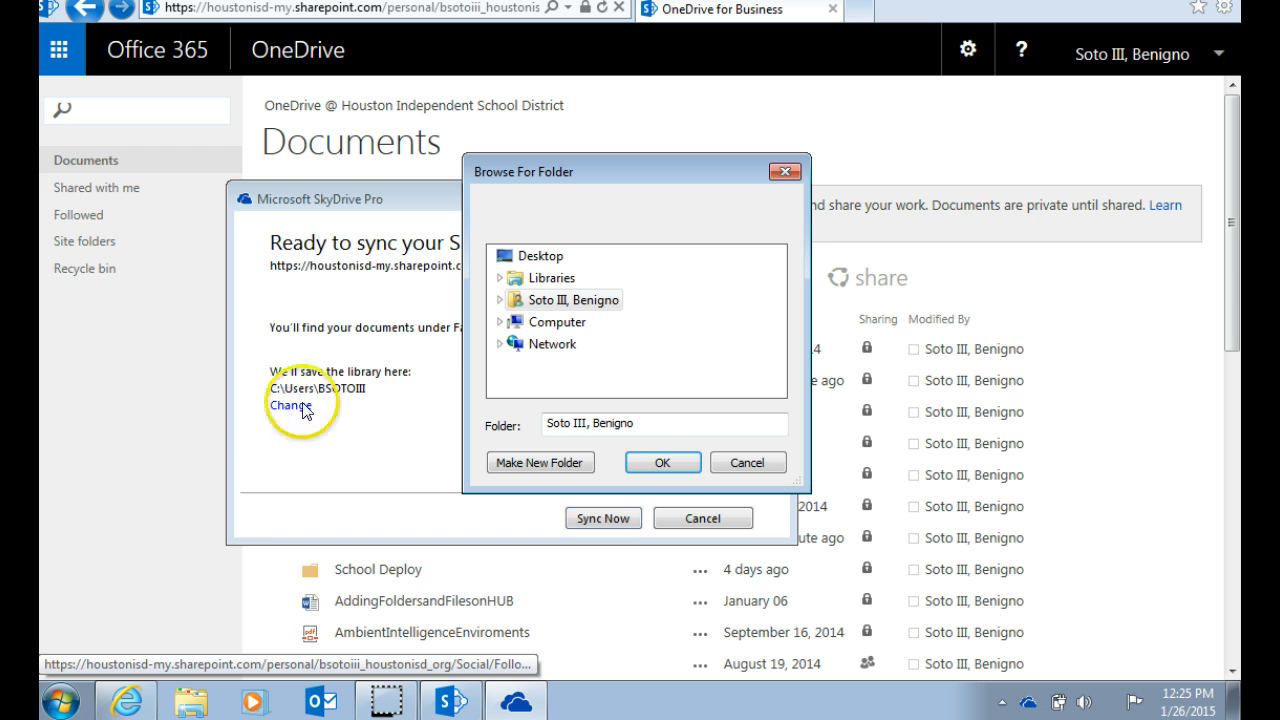
pyautogui.click(500, 322)
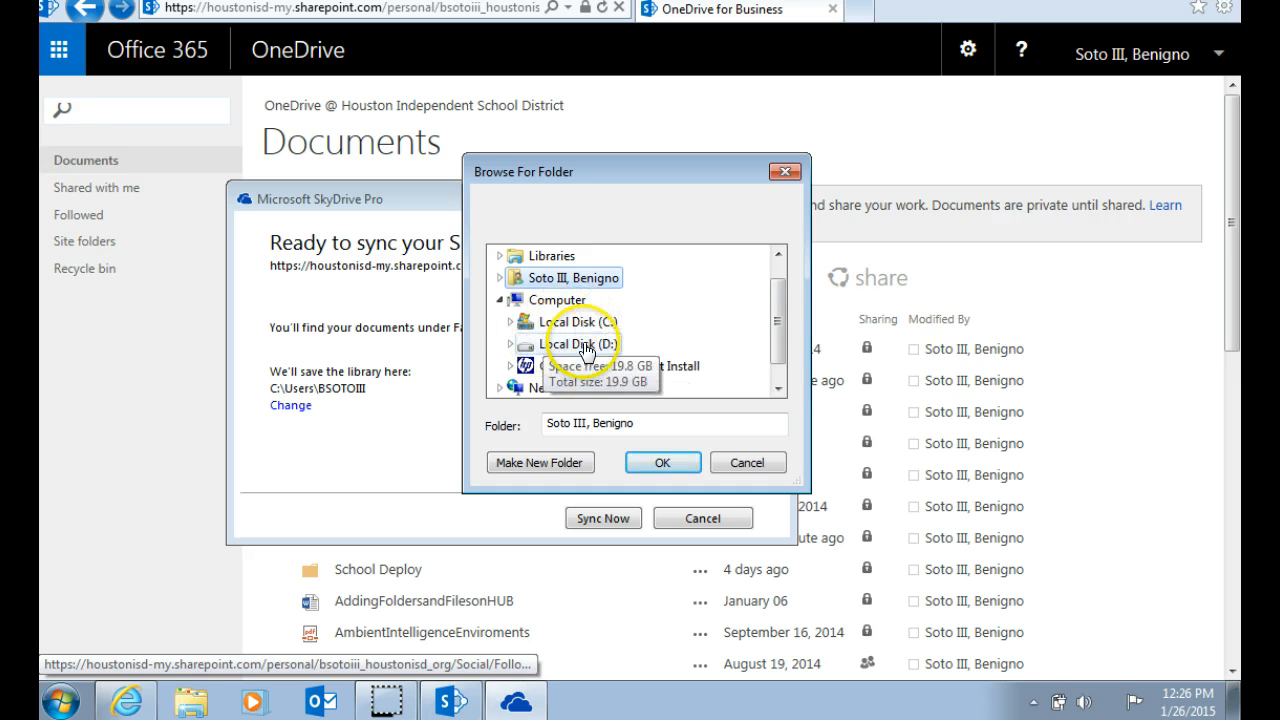
pyautogui.doubleClick(590, 348)
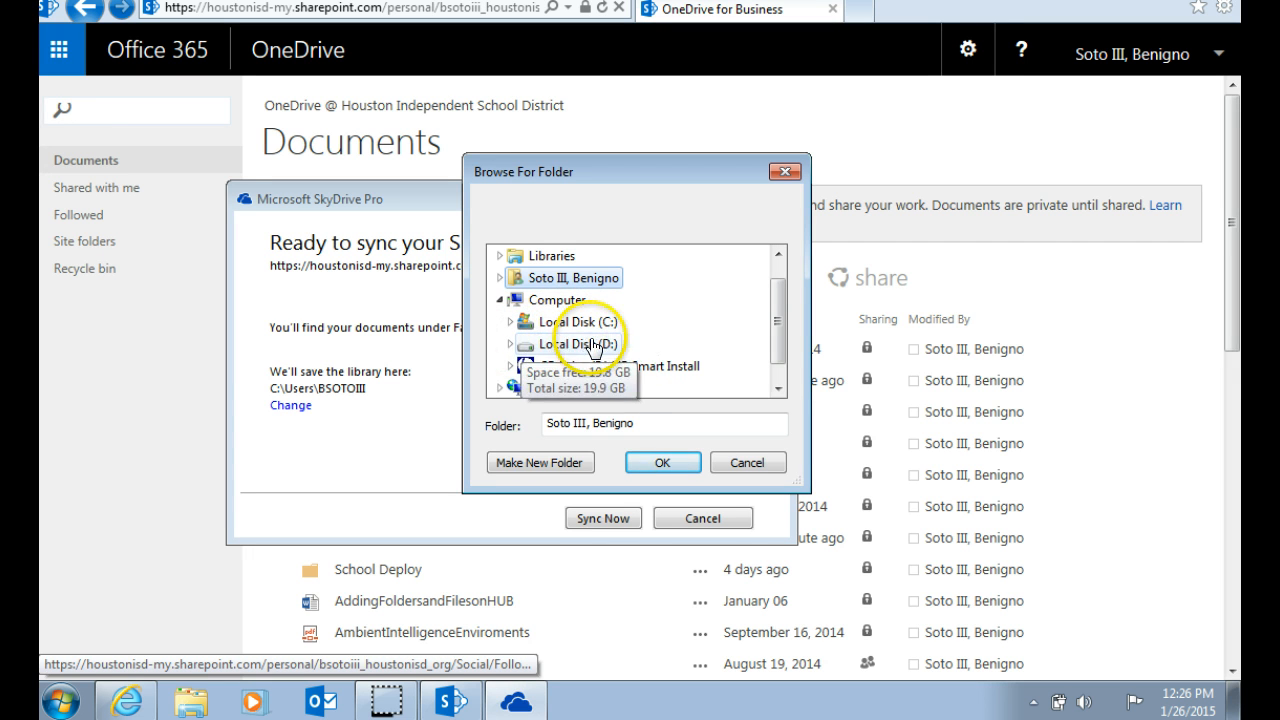
pyautogui.scroll(-1, 595, 348)
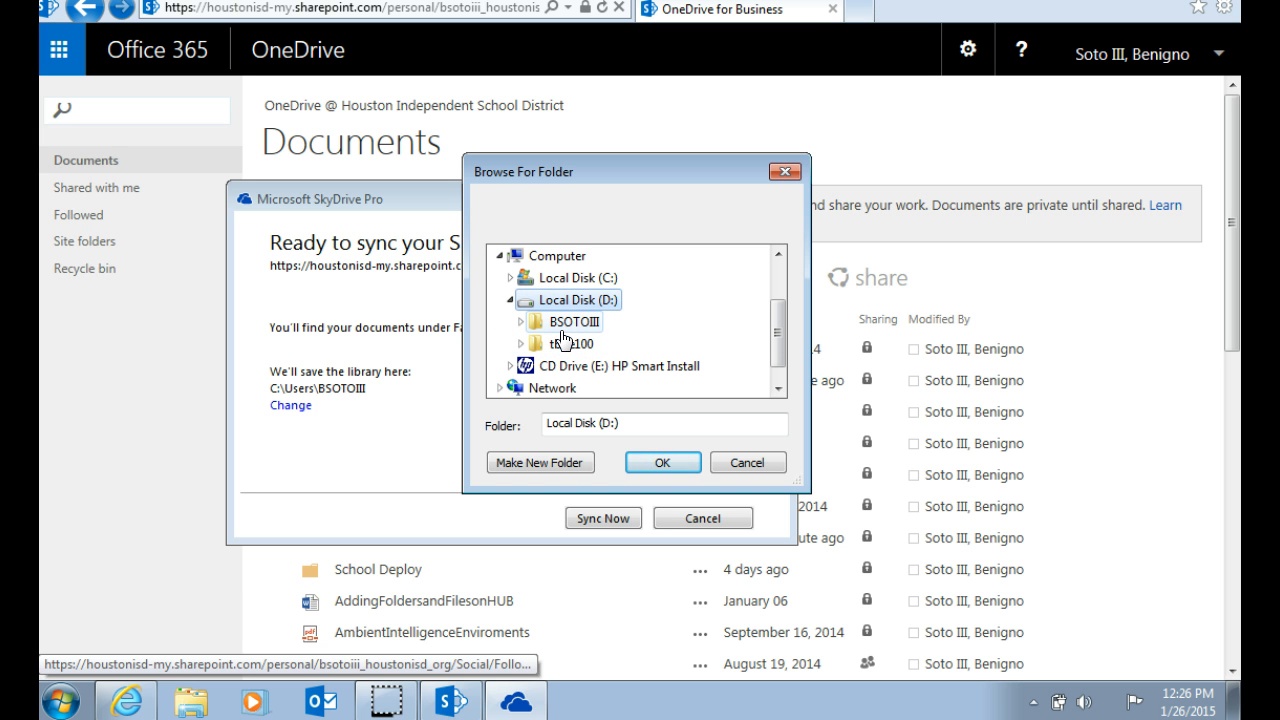
pyautogui.click(563, 331)
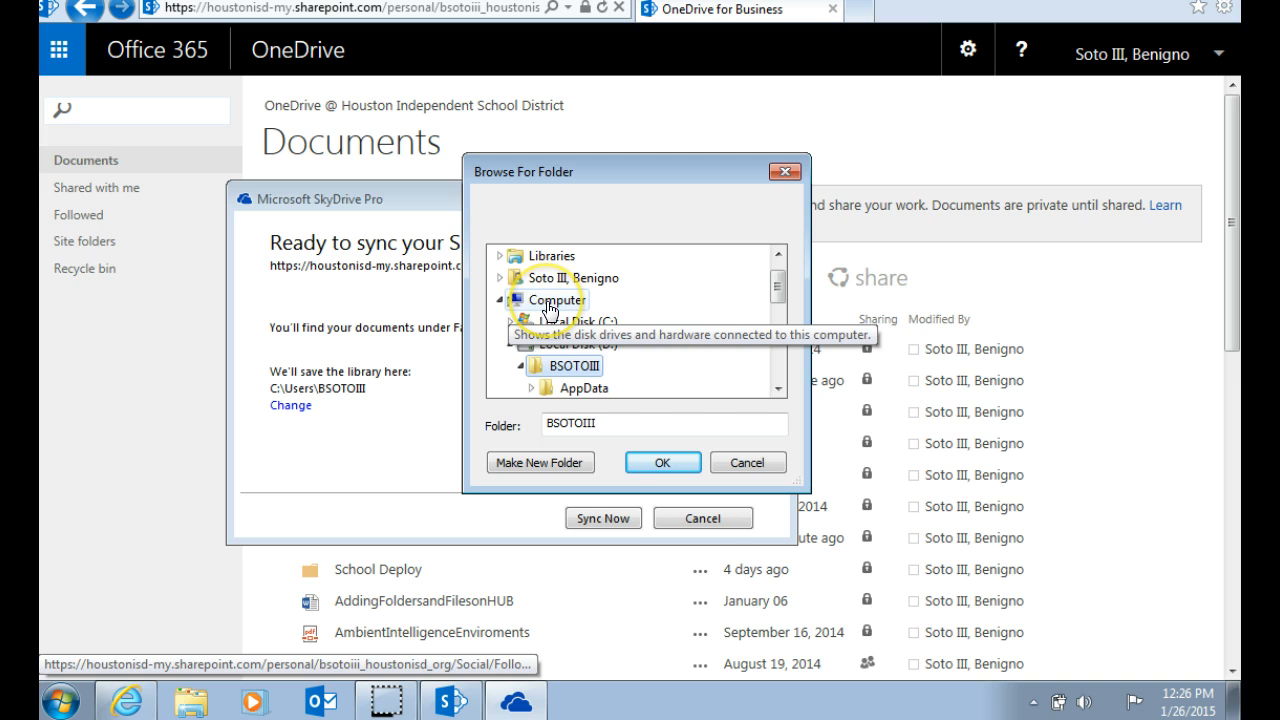
pyautogui.click(568, 370)
pyautogui.click(658, 470)
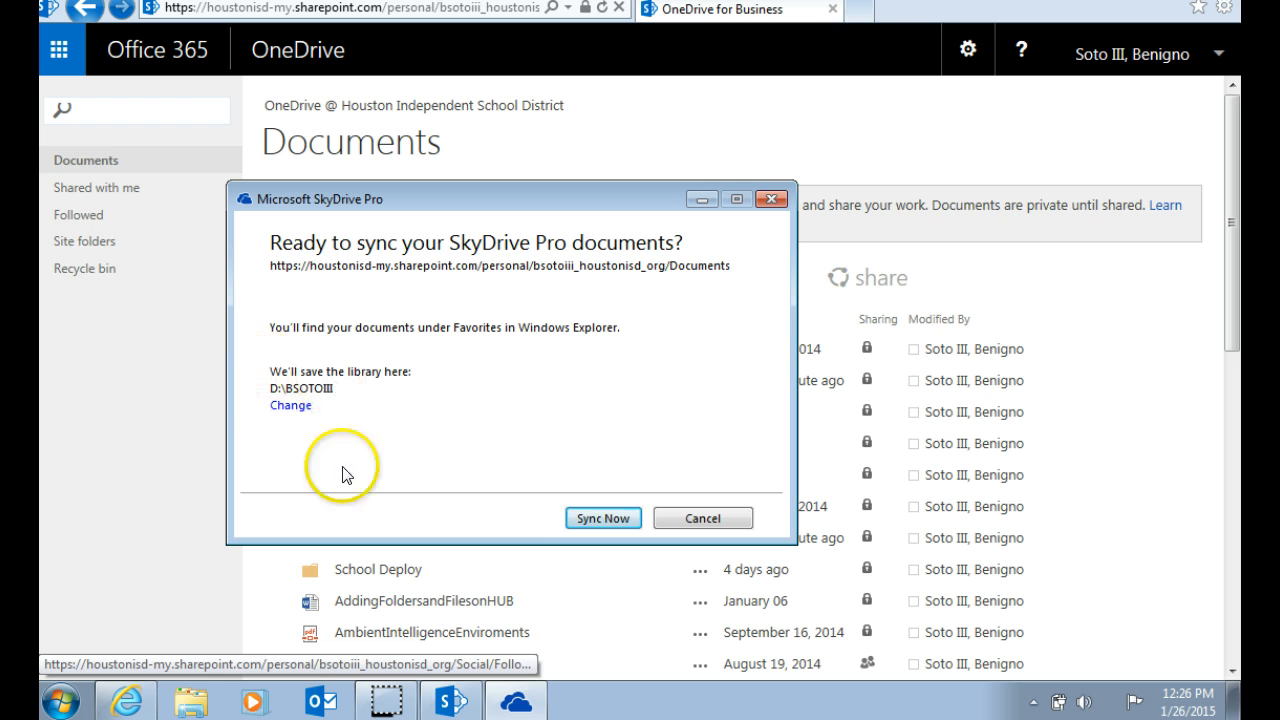
# Step: Sync the library now, show the synced files in the SkyDrive Pro folder and move its window off the web library list
pyautogui.click(603, 519)
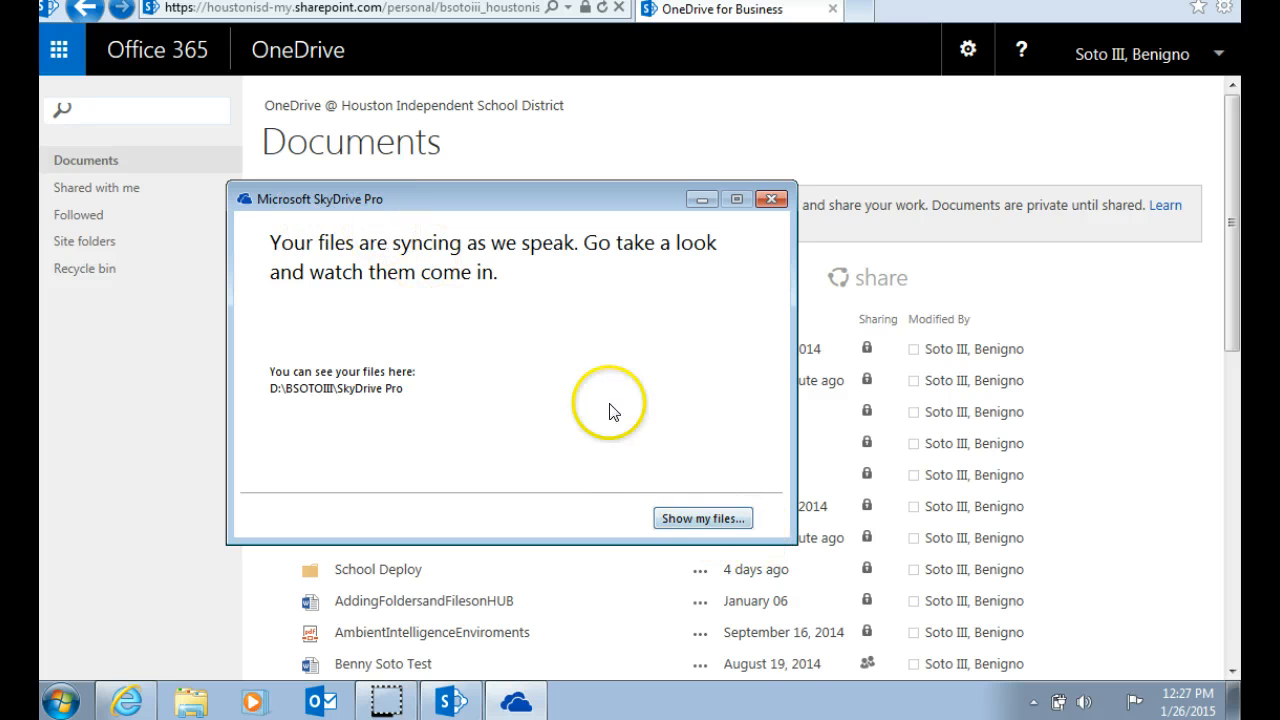
pyautogui.click(700, 524)
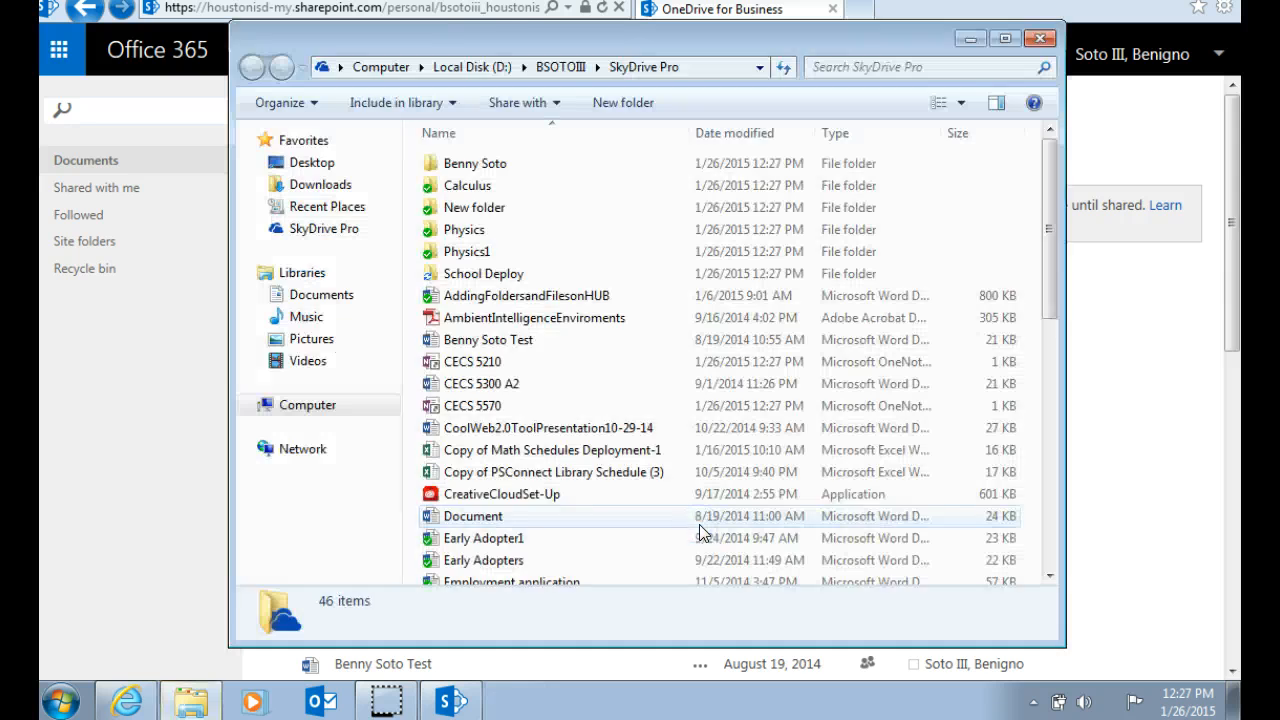
pyautogui.moveTo(760, 60); pyautogui.dragTo(774, 178)
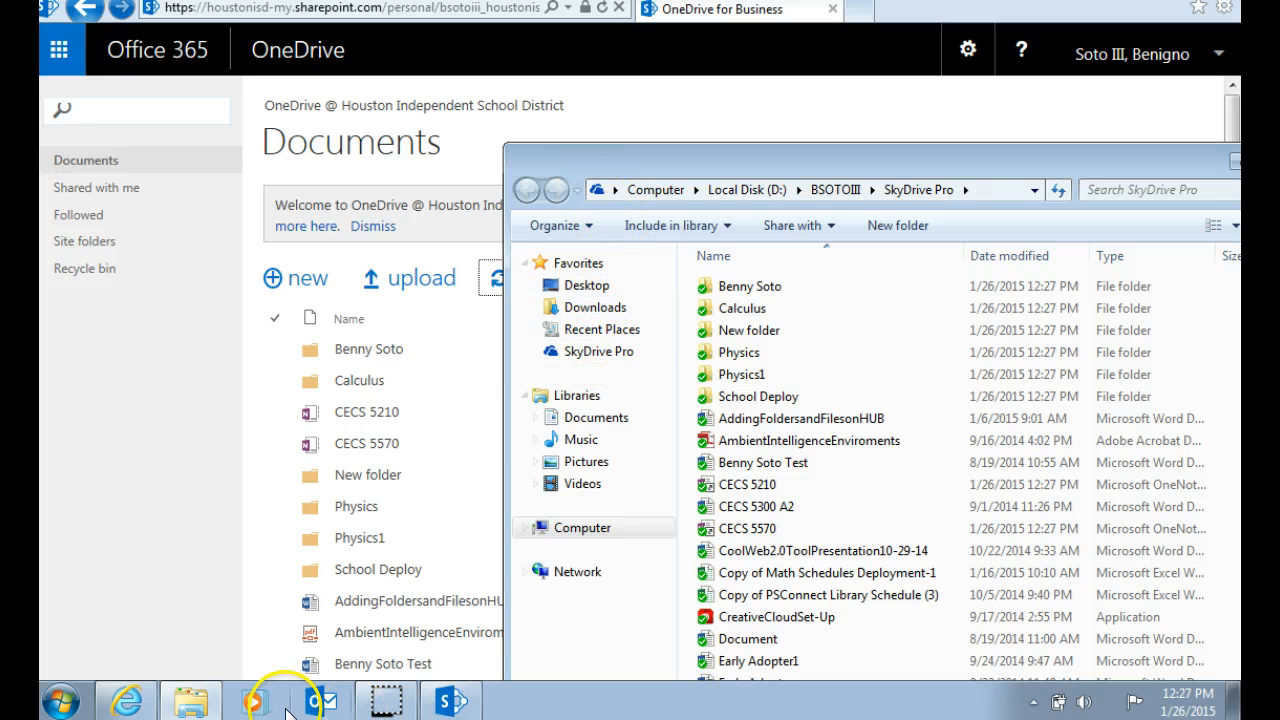
# Step: Create a folder named History in the local SkyDrive Pro folder, with its window placed beside the web library
pyautogui.click(195, 708)
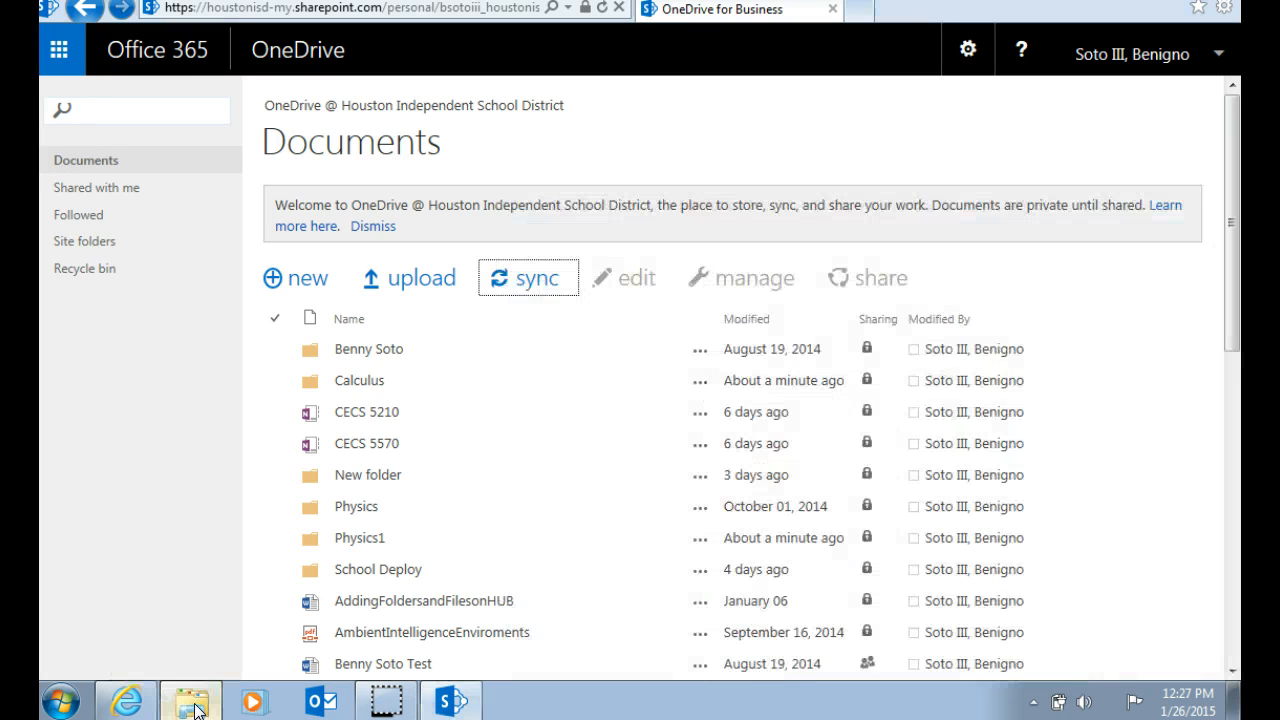
pyautogui.click(195, 708)
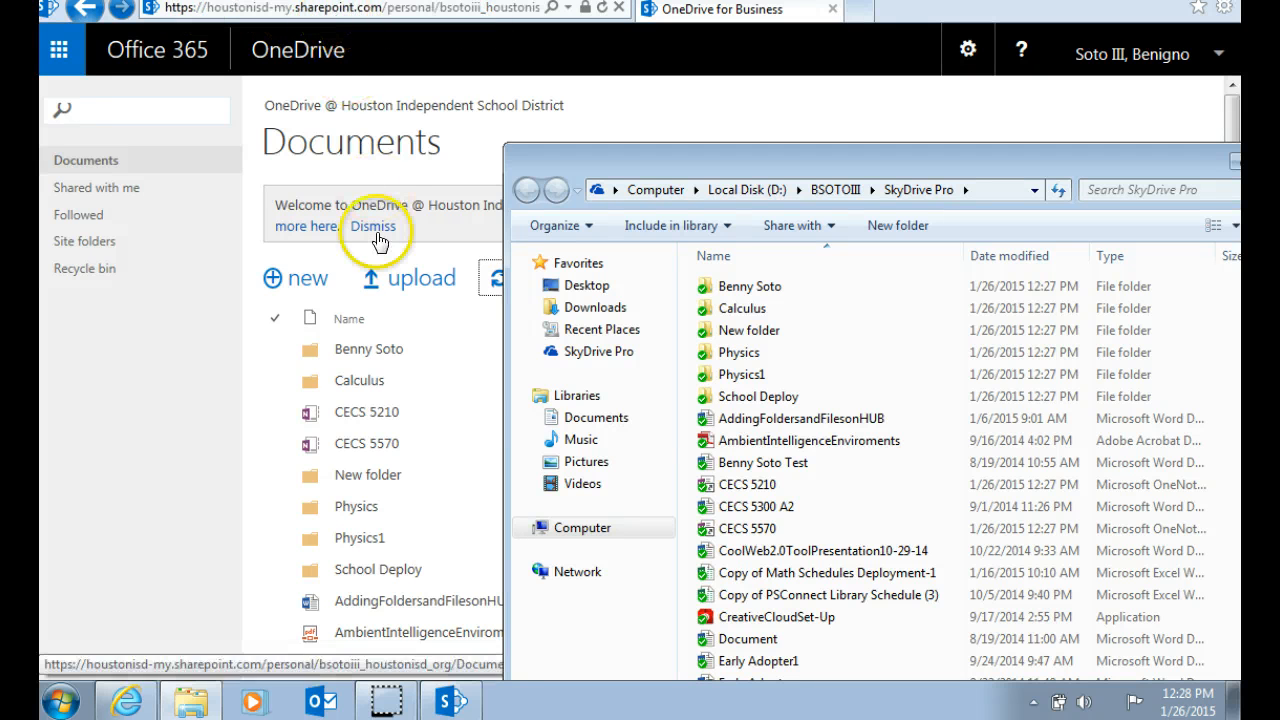
pyautogui.click(390, 475)
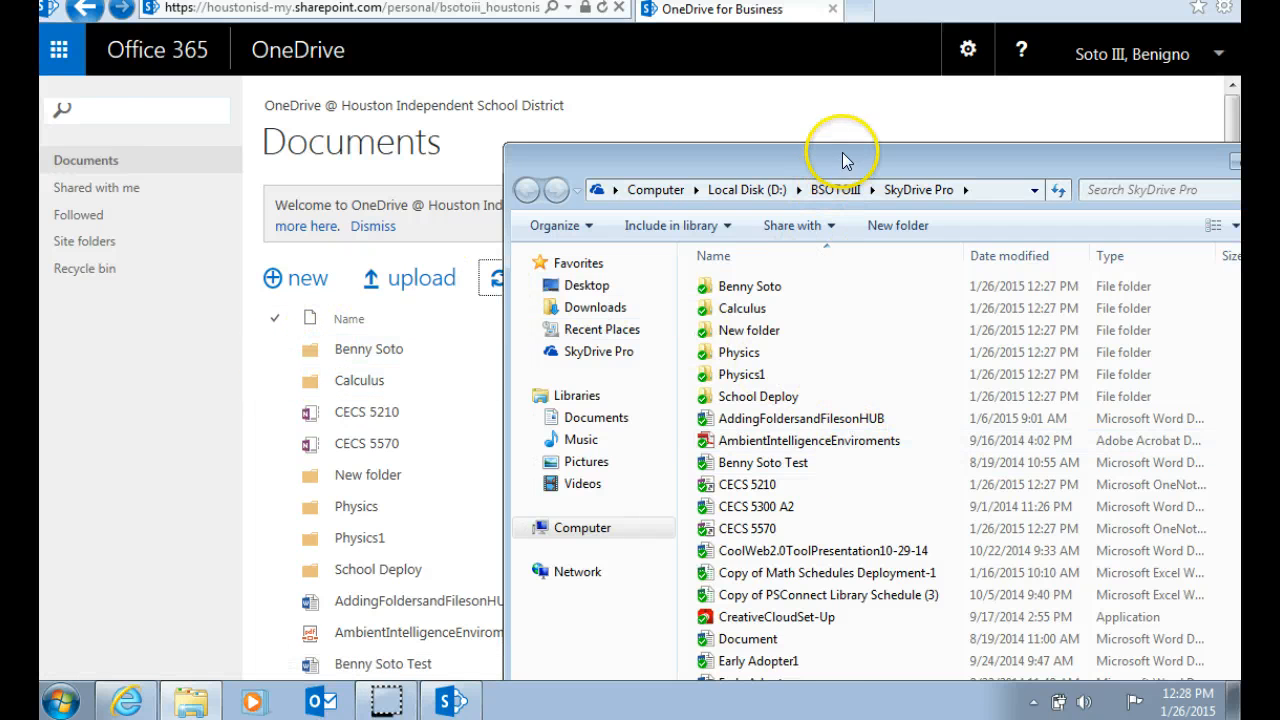
pyautogui.moveTo(839, 163); pyautogui.dragTo(842, 136)
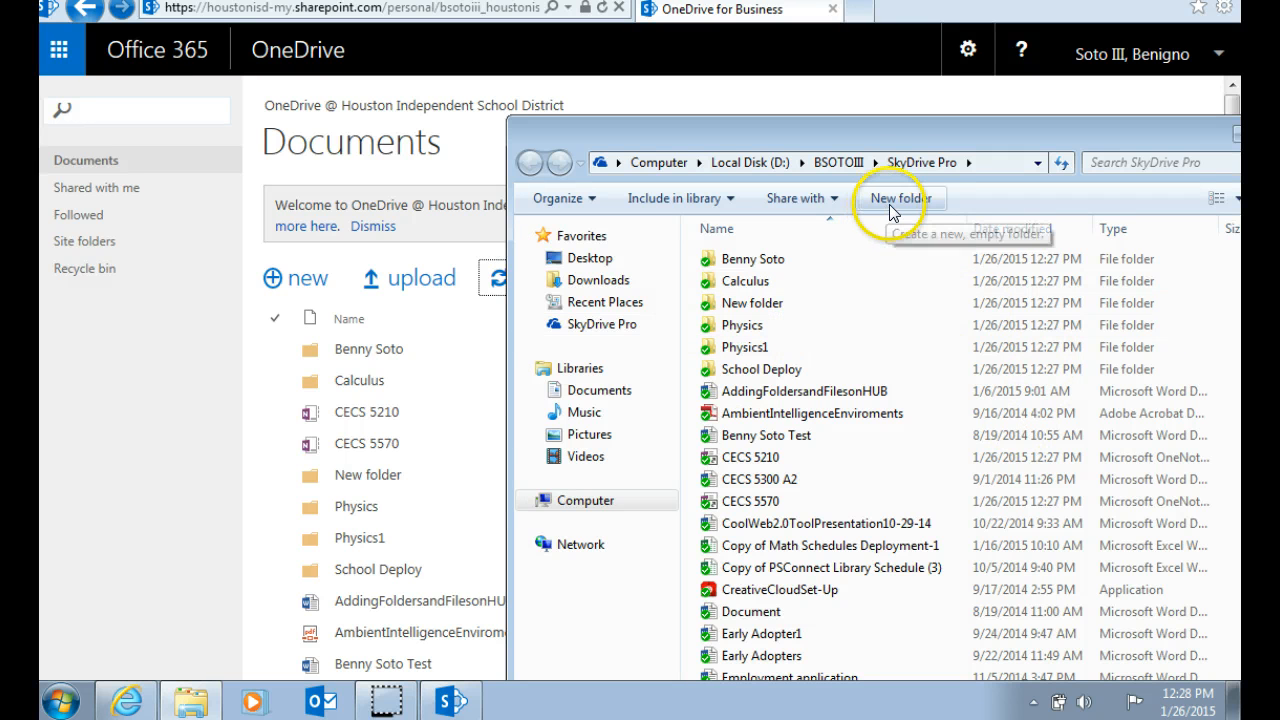
pyautogui.moveTo(897, 132); pyautogui.dragTo(904, 76)
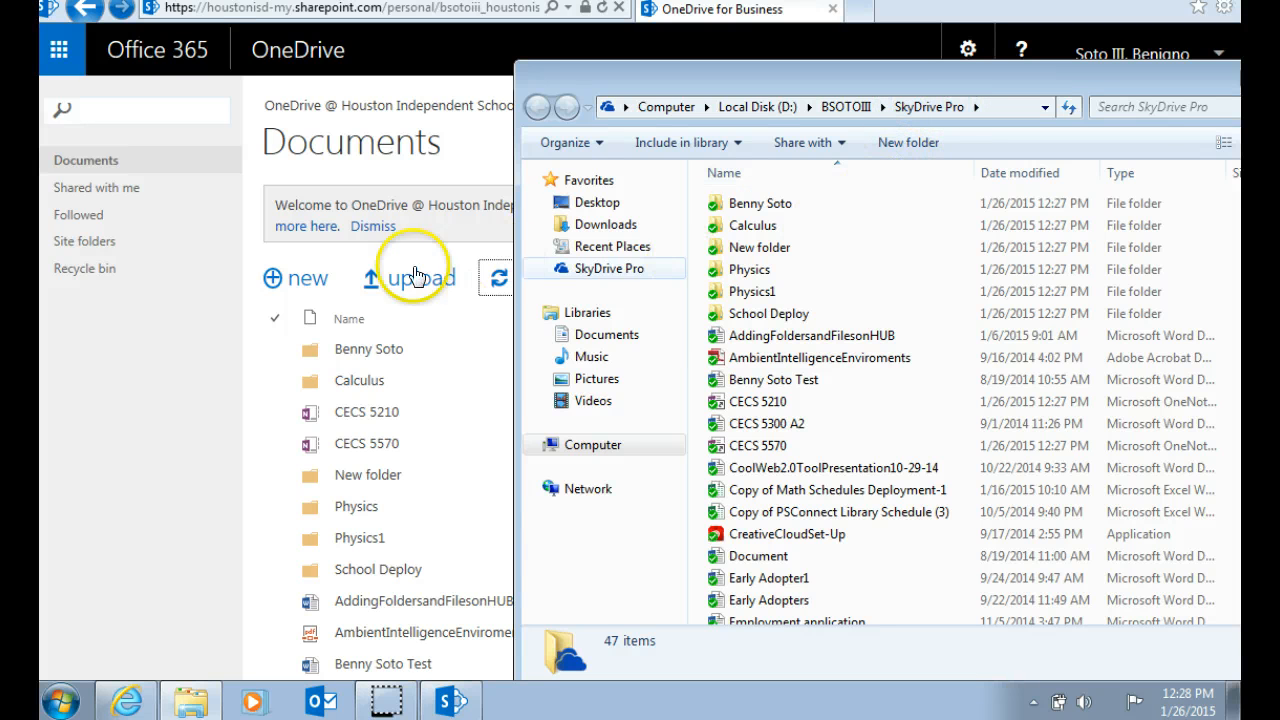
pyautogui.click(903, 141)
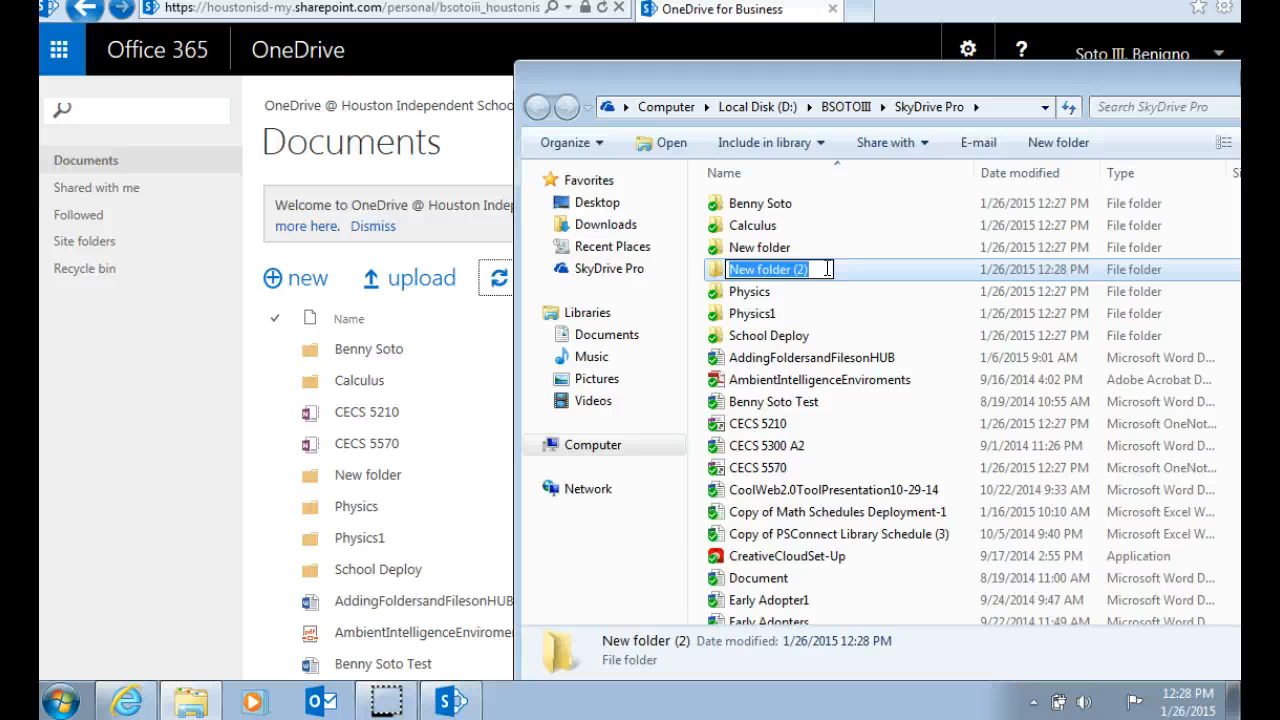
pyautogui.write('History')
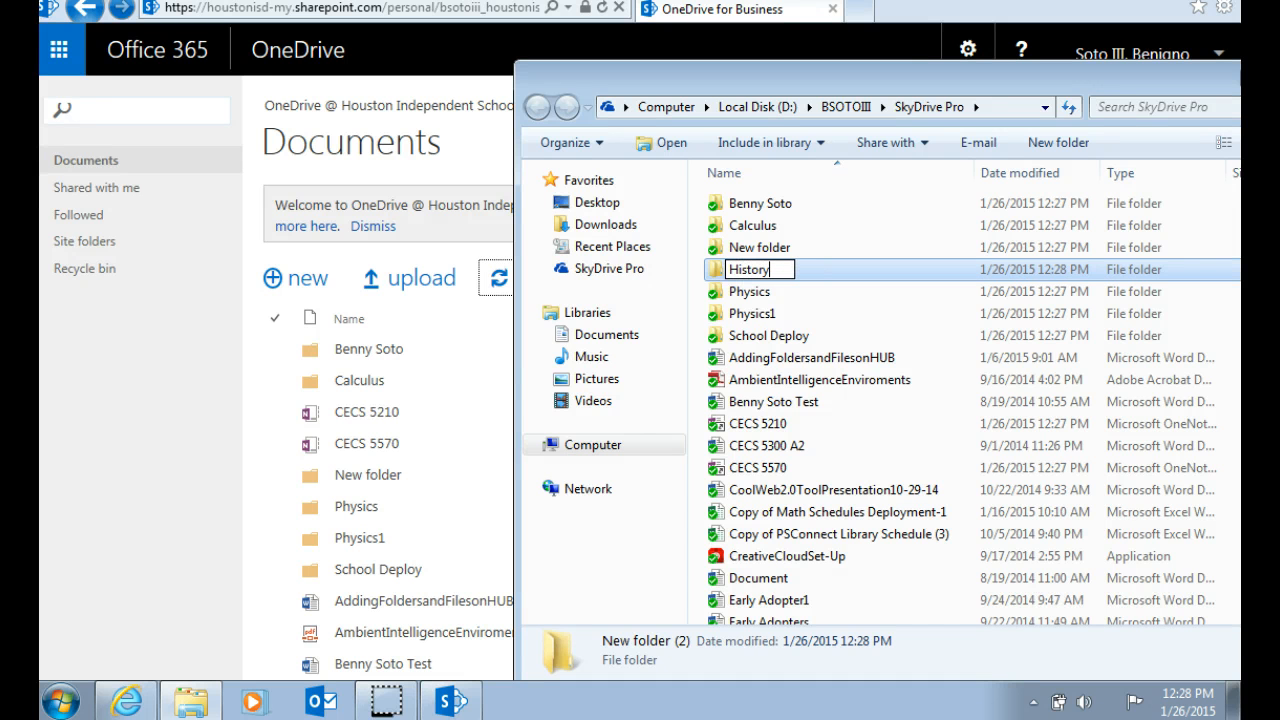
pyautogui.press('Return')
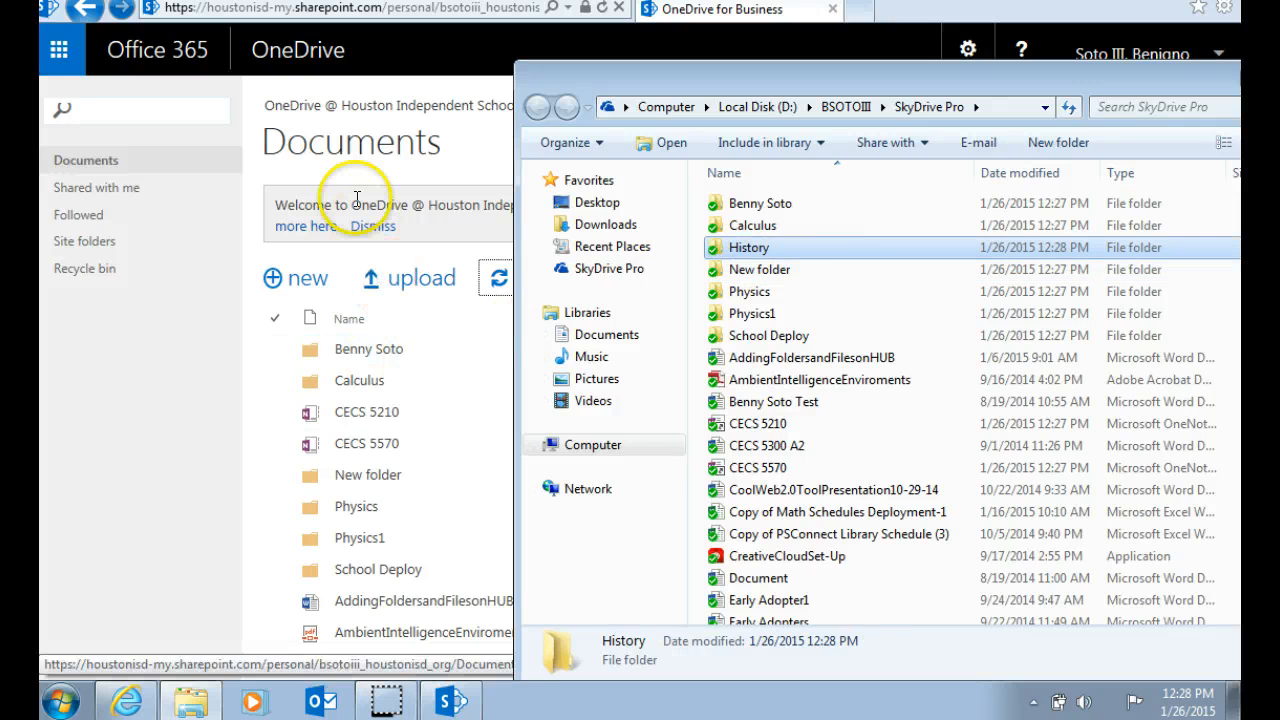
# Step: Refresh the online Documents library to check for the History folder, and compare it with the local SkyDrive Pro folder
pyautogui.click(350, 165)
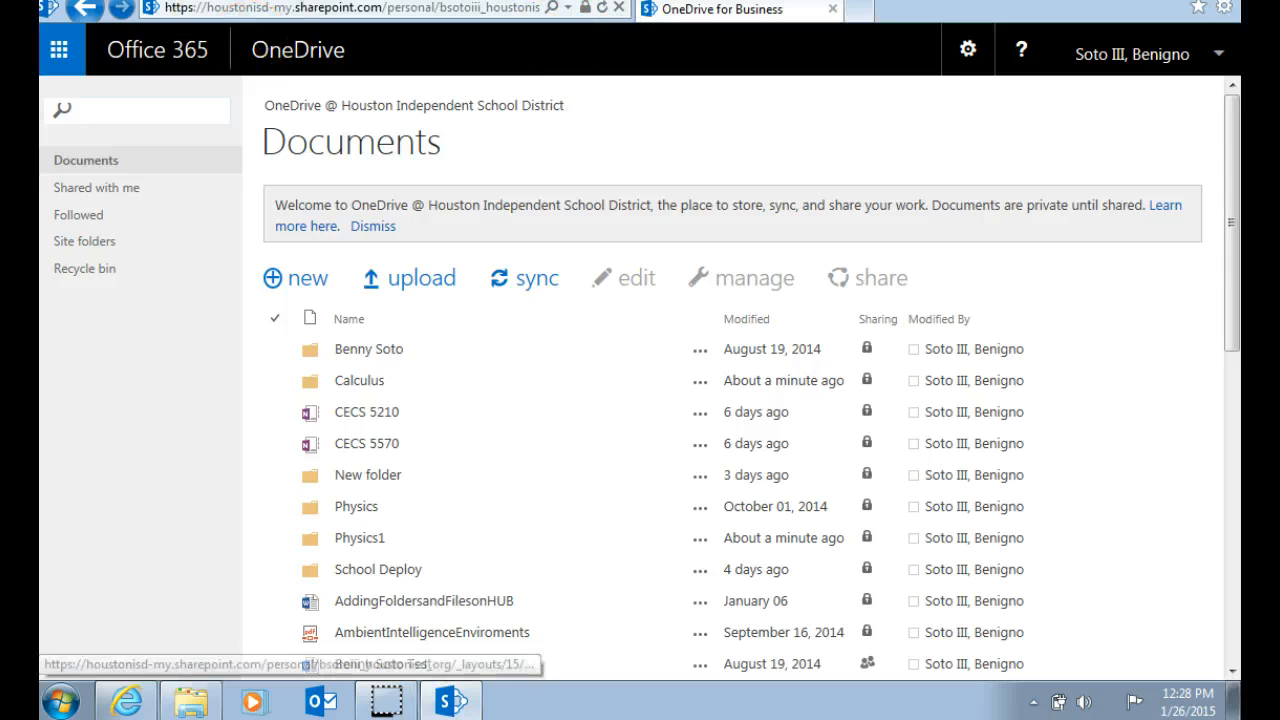
pyautogui.click(603, 8)
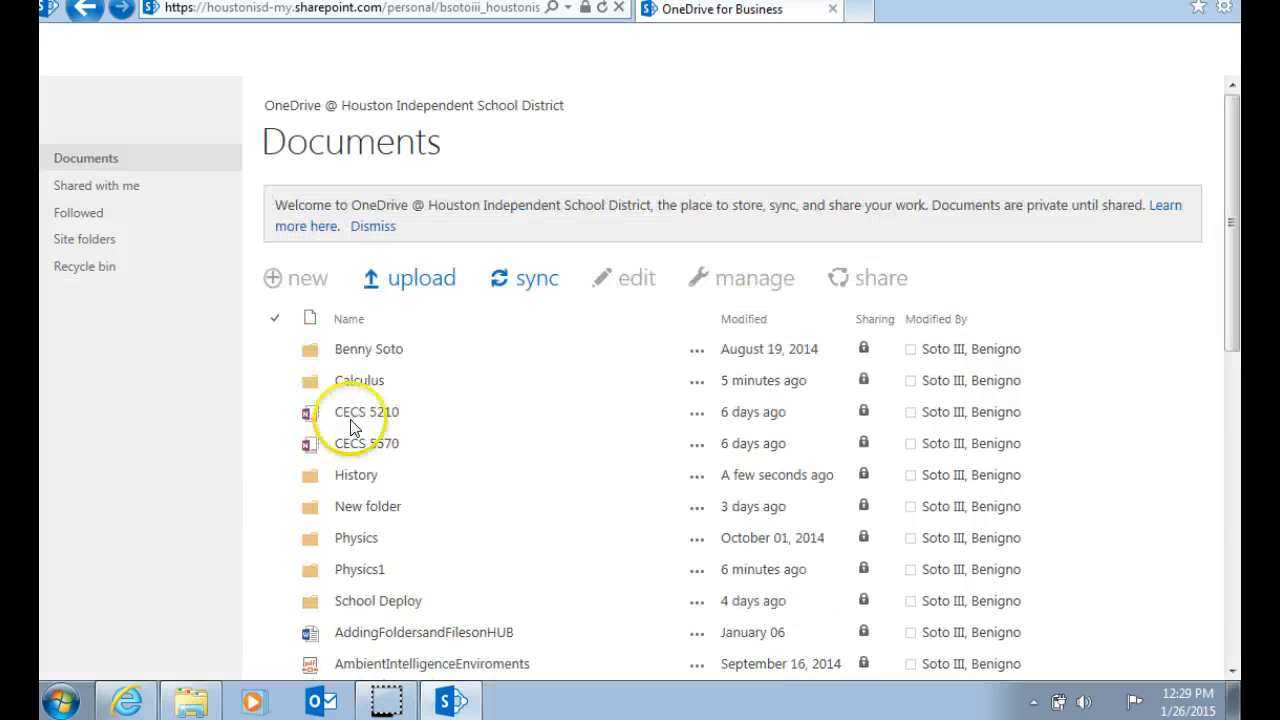
pyautogui.click(190, 700)
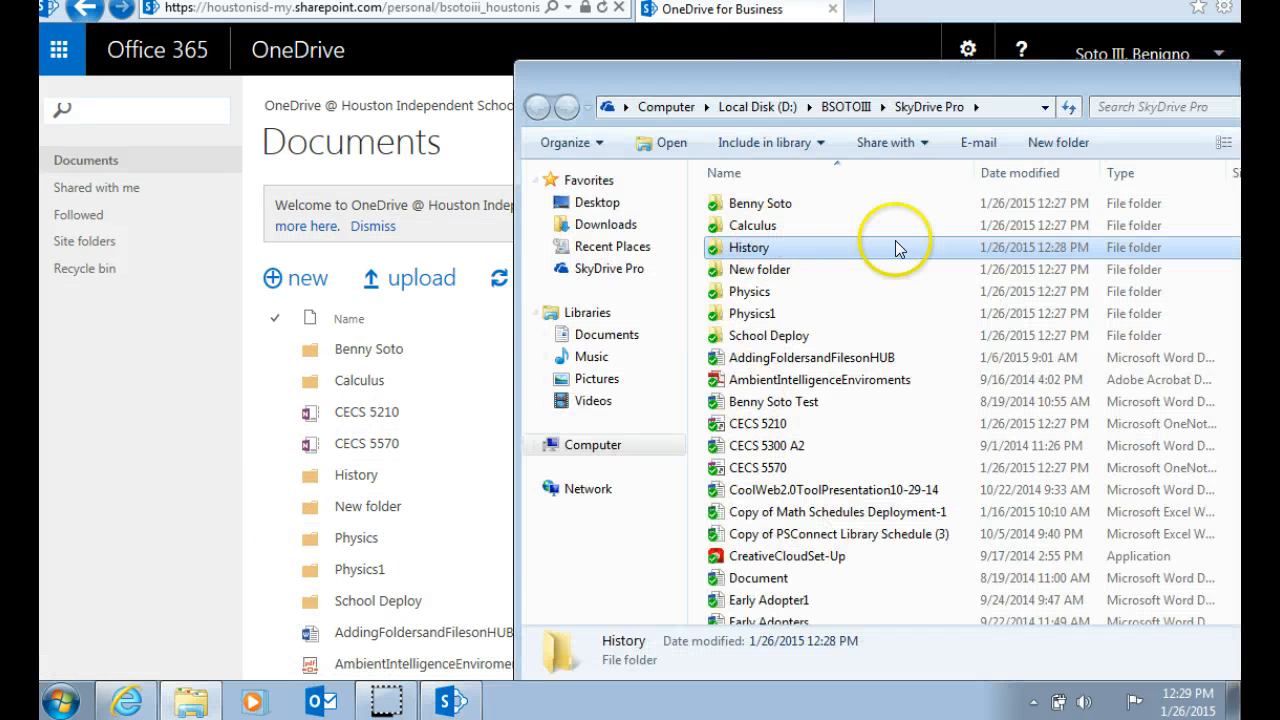
pyautogui.moveTo(808, 73); pyautogui.dragTo(811, 52)
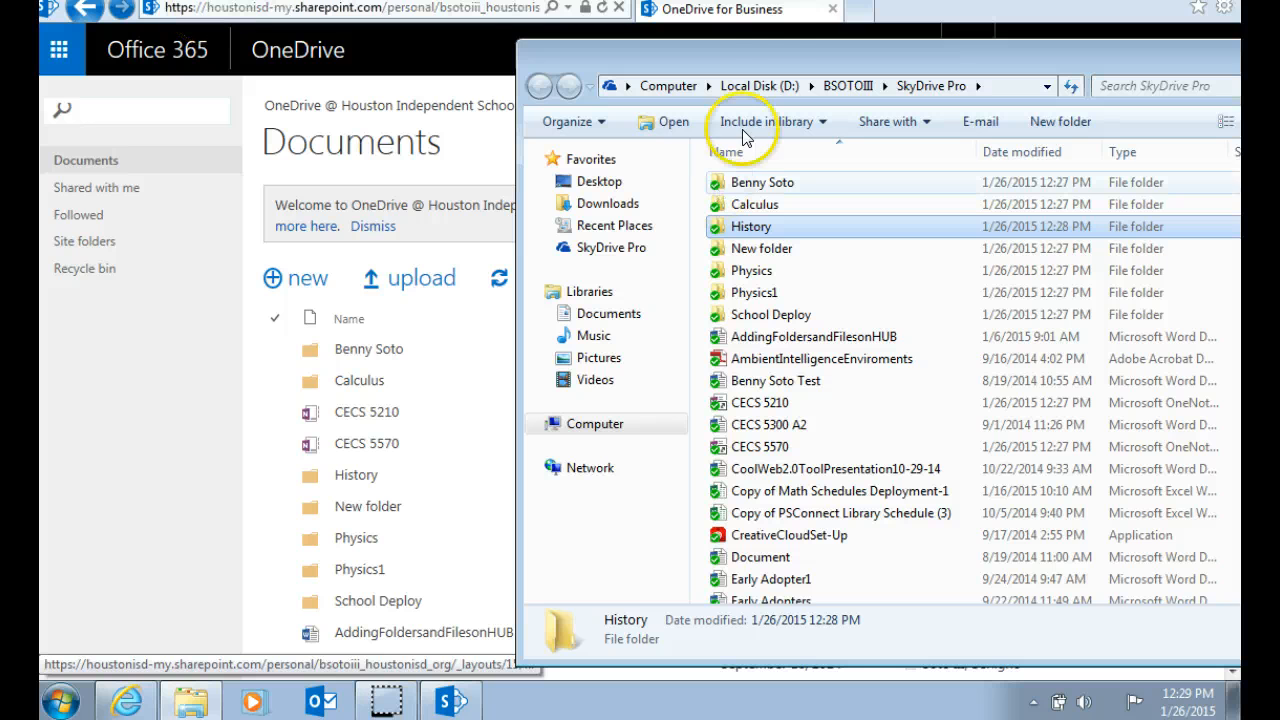
pyautogui.moveTo(786, 57); pyautogui.dragTo(449, 103)
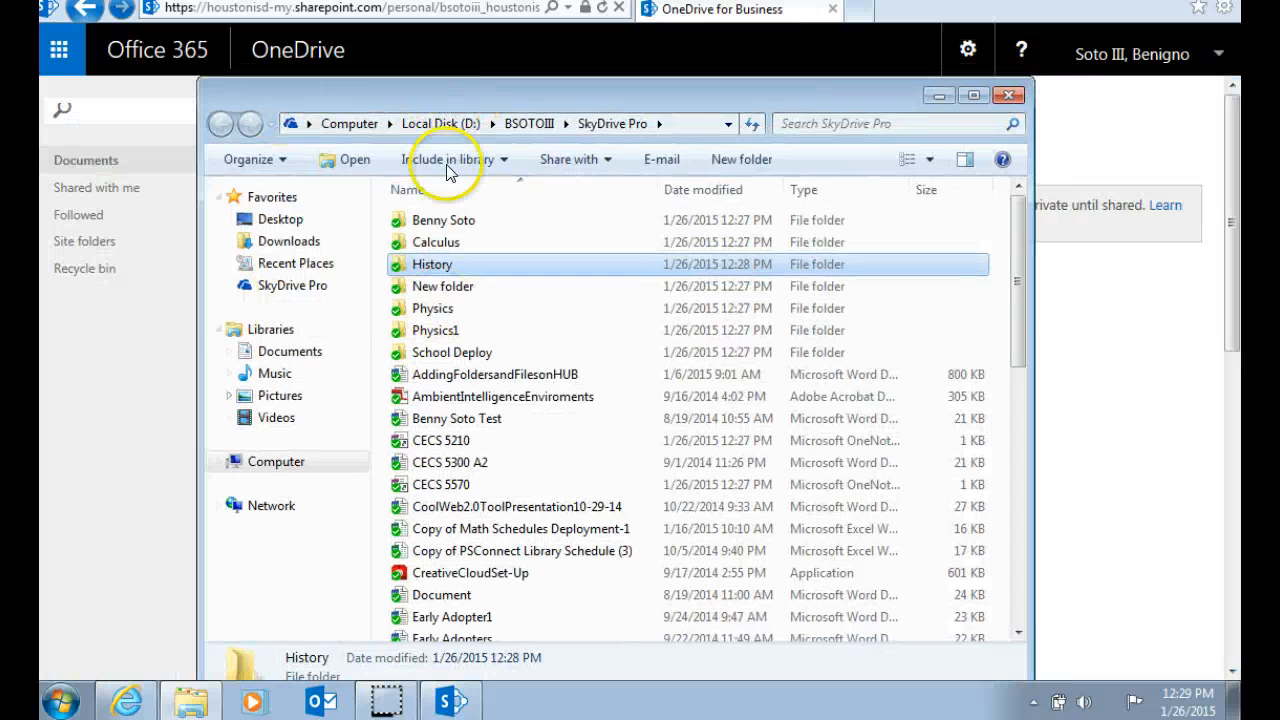
# Step: Close the SkyDrive Pro window, reopen the folder from the Windows Explorer favorites and place it beside the web library
pyautogui.click(1010, 96)
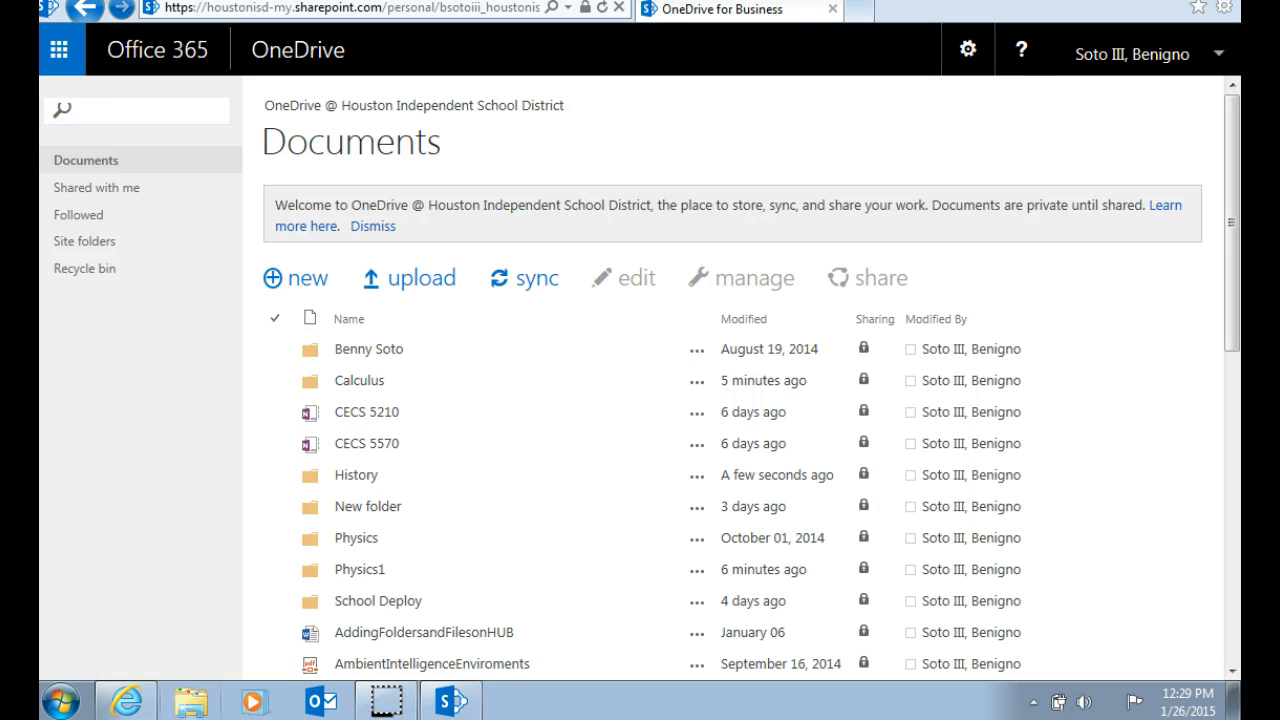
pyautogui.click(200, 708)
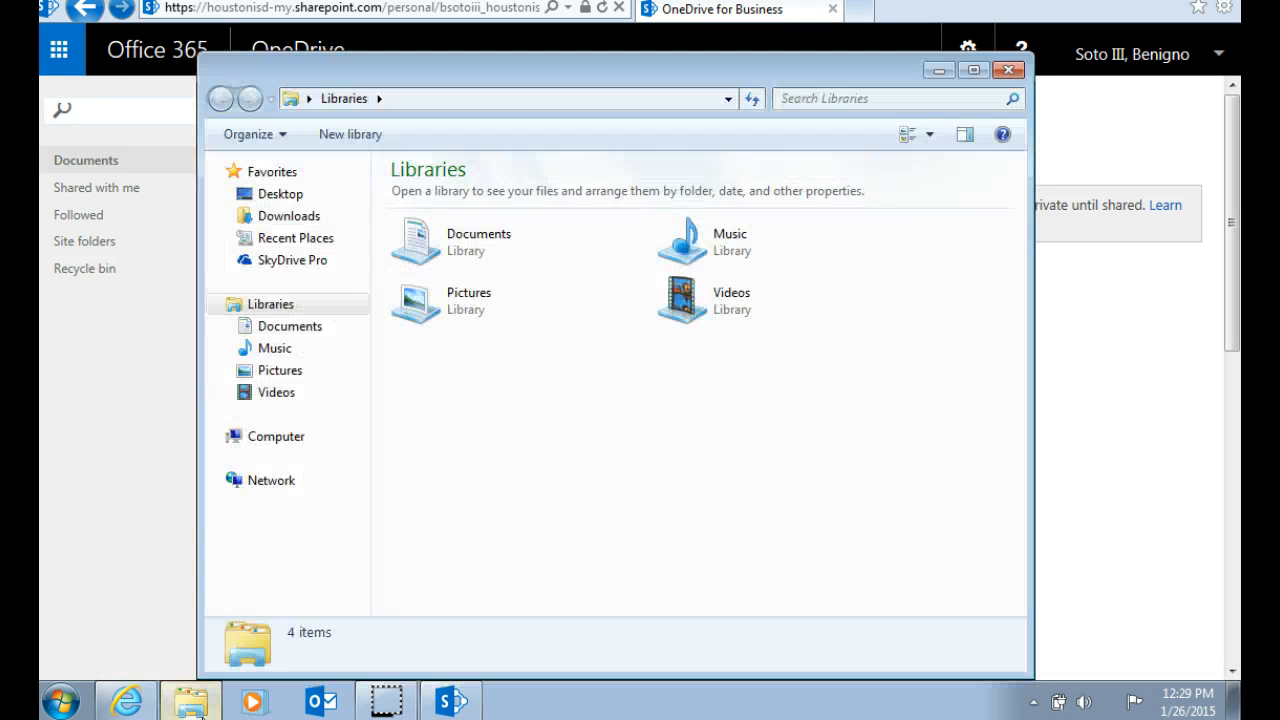
pyautogui.click(298, 266)
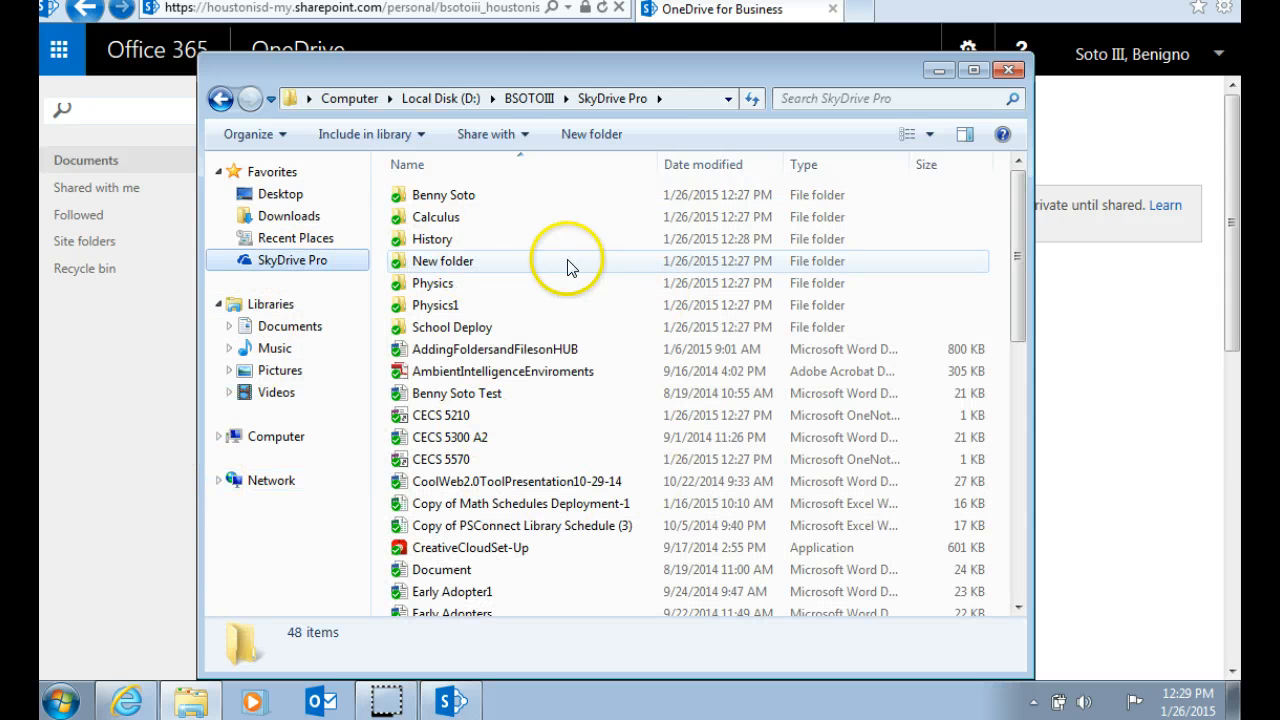
pyautogui.click(558, 48)
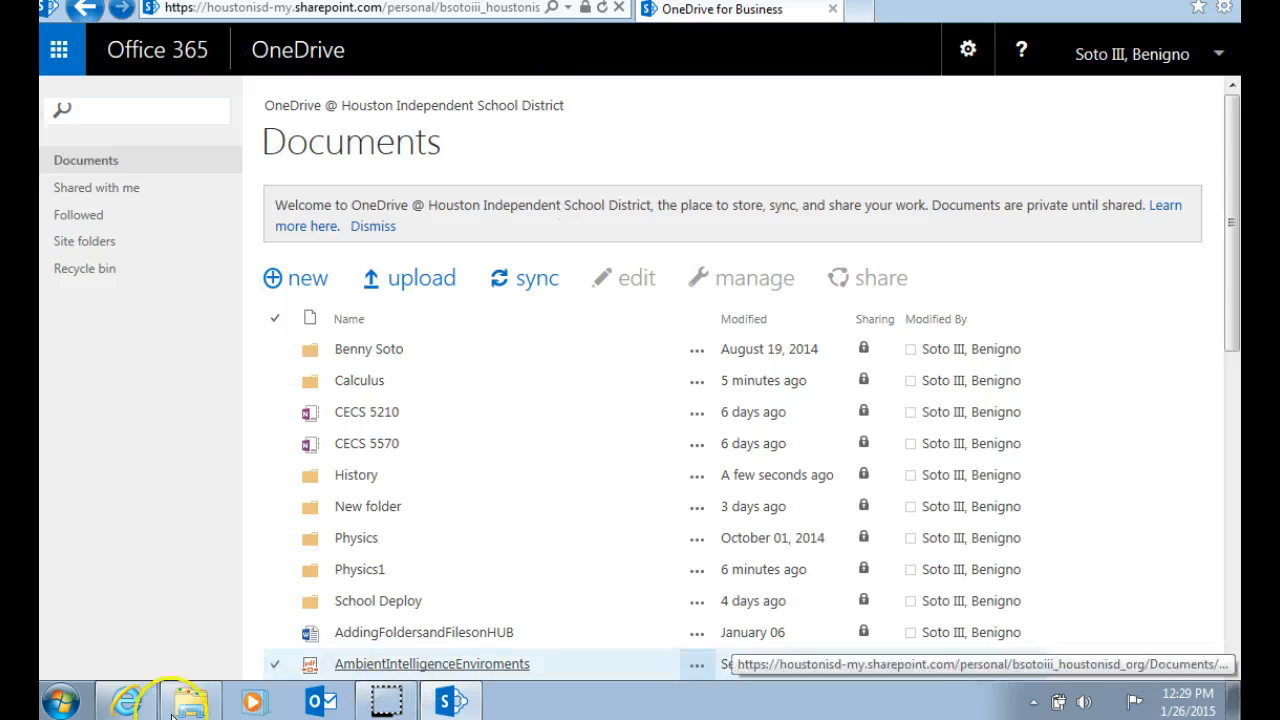
pyautogui.click(190, 700)
pyautogui.moveTo(621, 70); pyautogui.dragTo(941, 43)
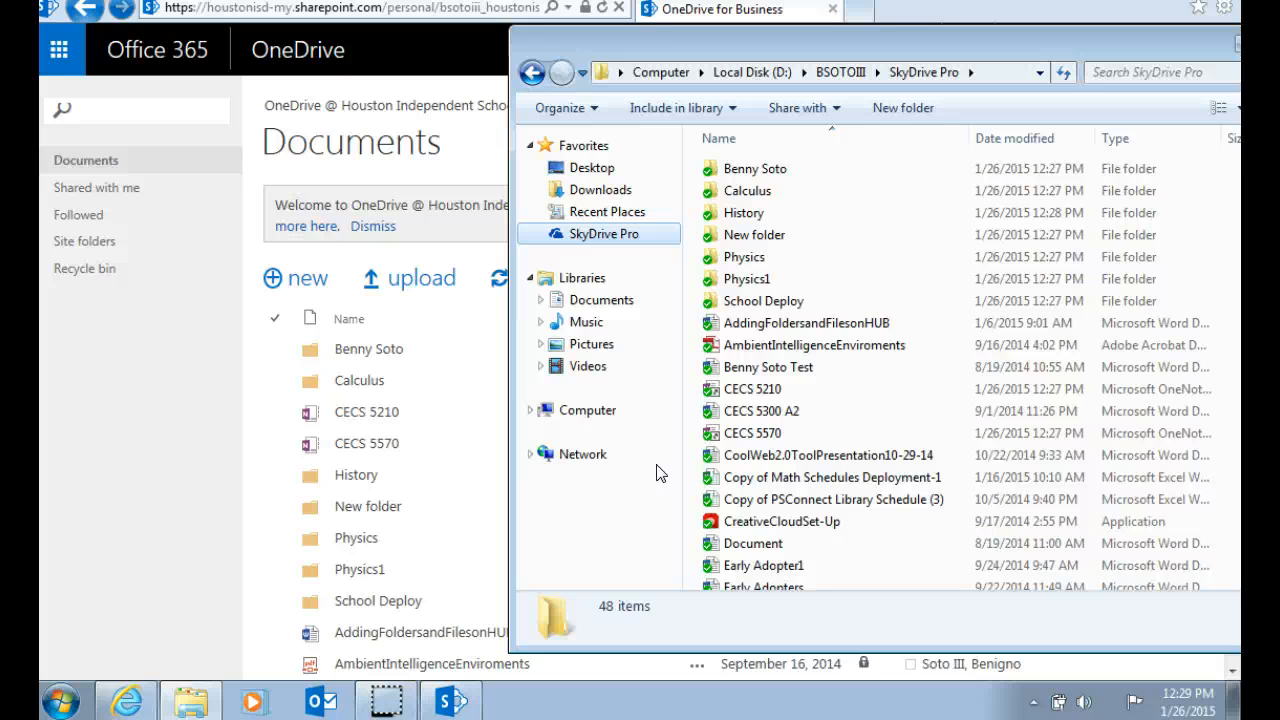
# Step: Create a desktop shortcut to the SkyDrive Pro favorite
pyautogui.rightClick(570, 240)
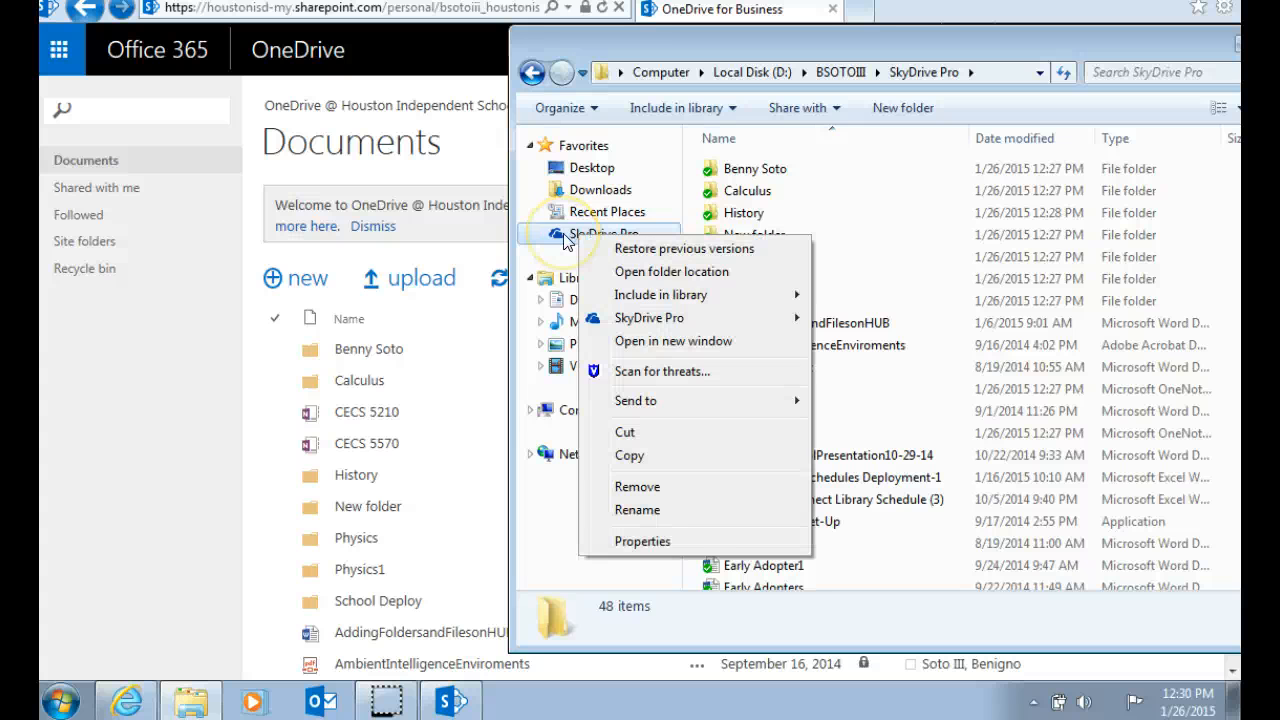
pyautogui.moveTo(665, 410)
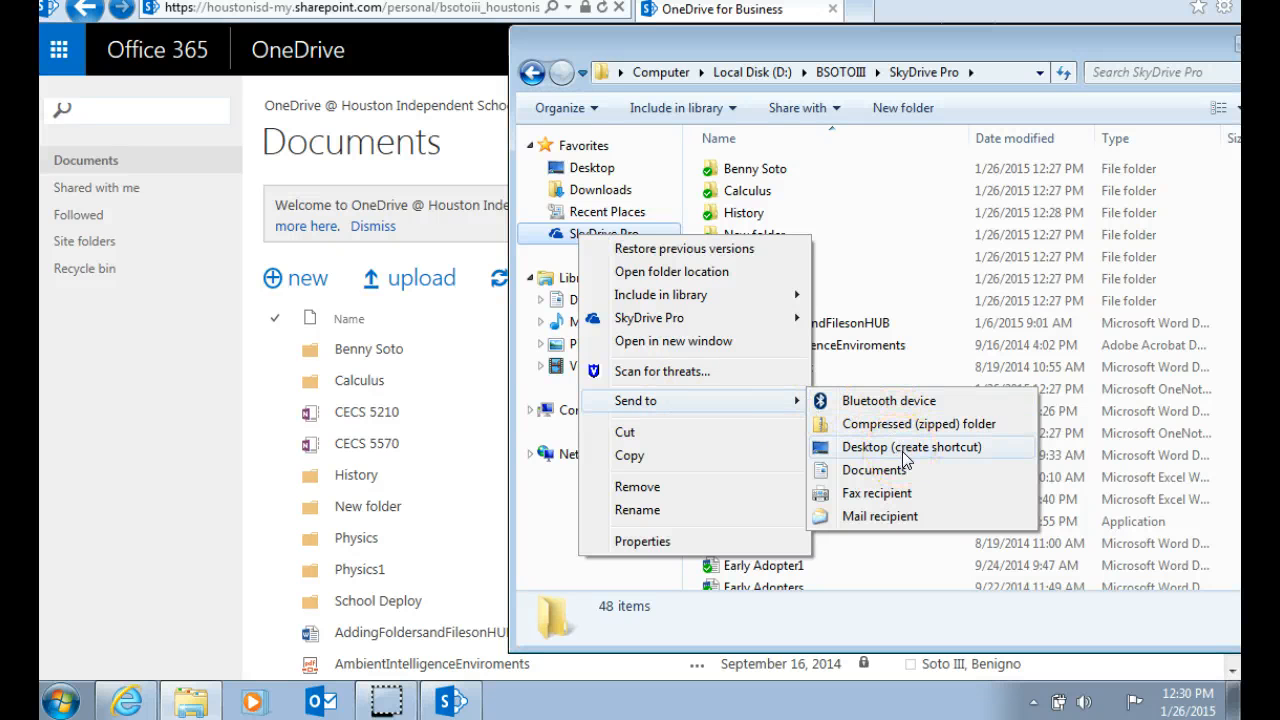
pyautogui.rightClick(542, 231)
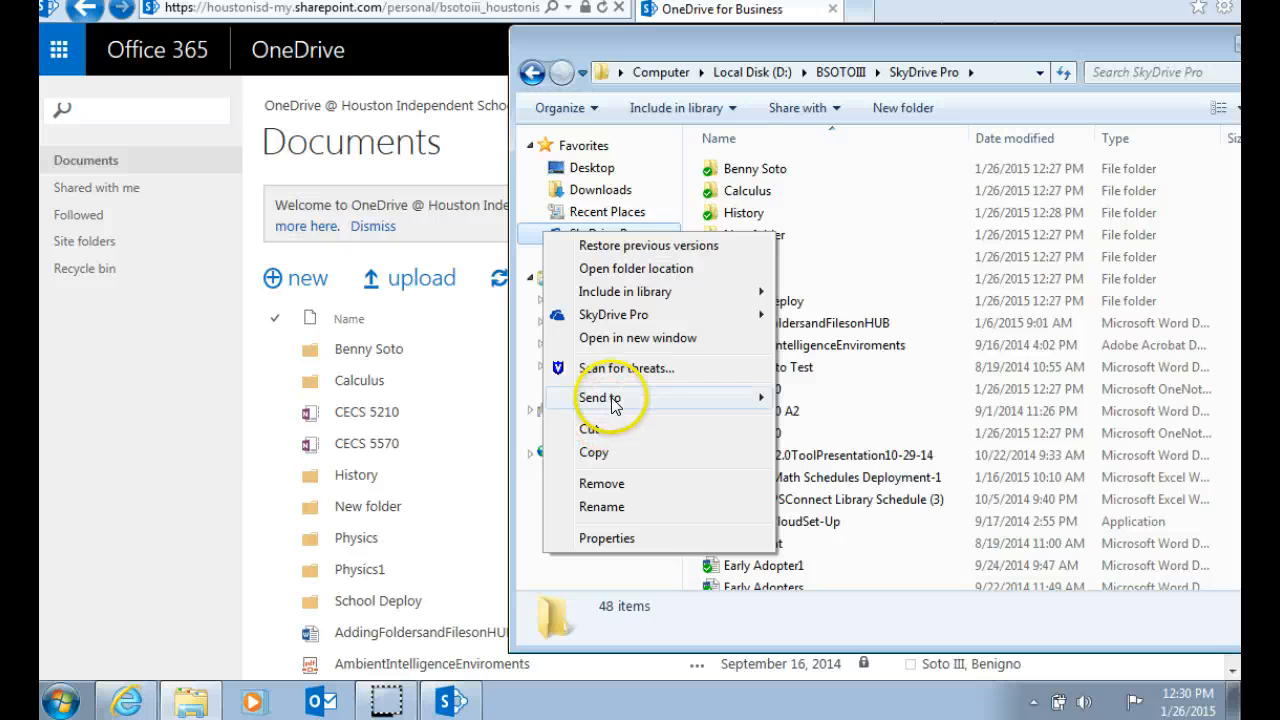
pyautogui.moveTo(613, 400)
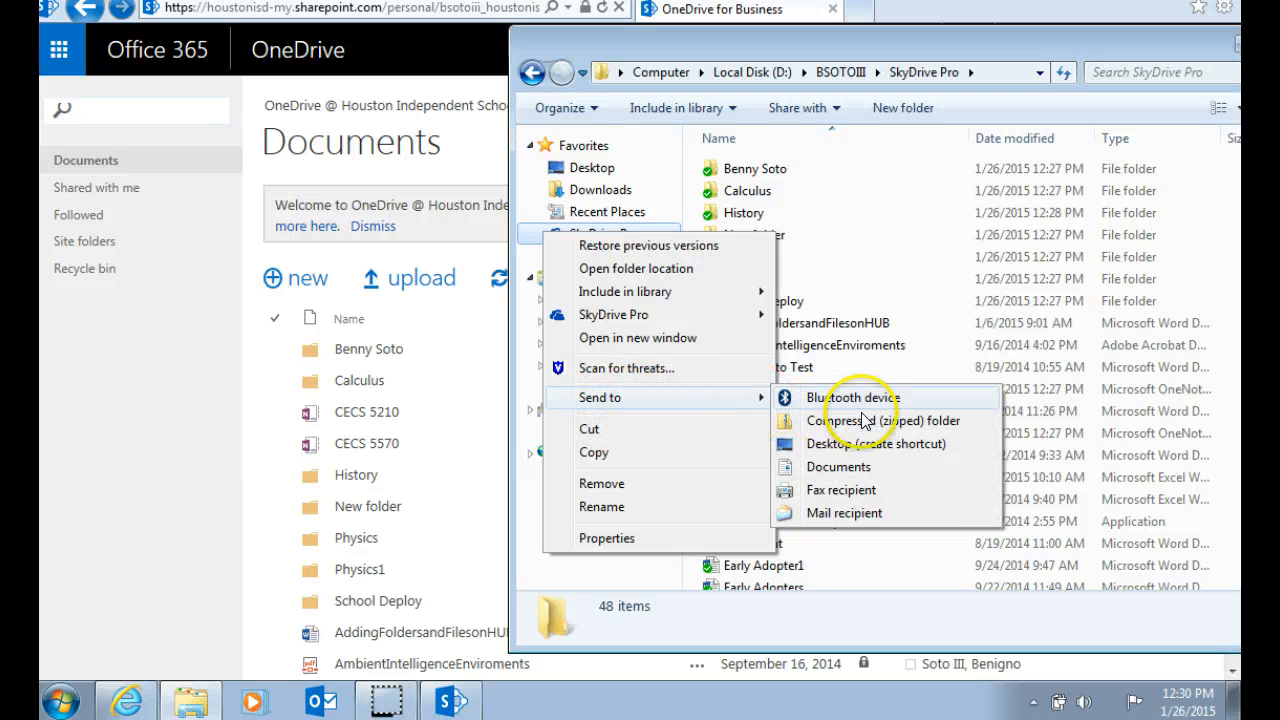
pyautogui.click(869, 448)
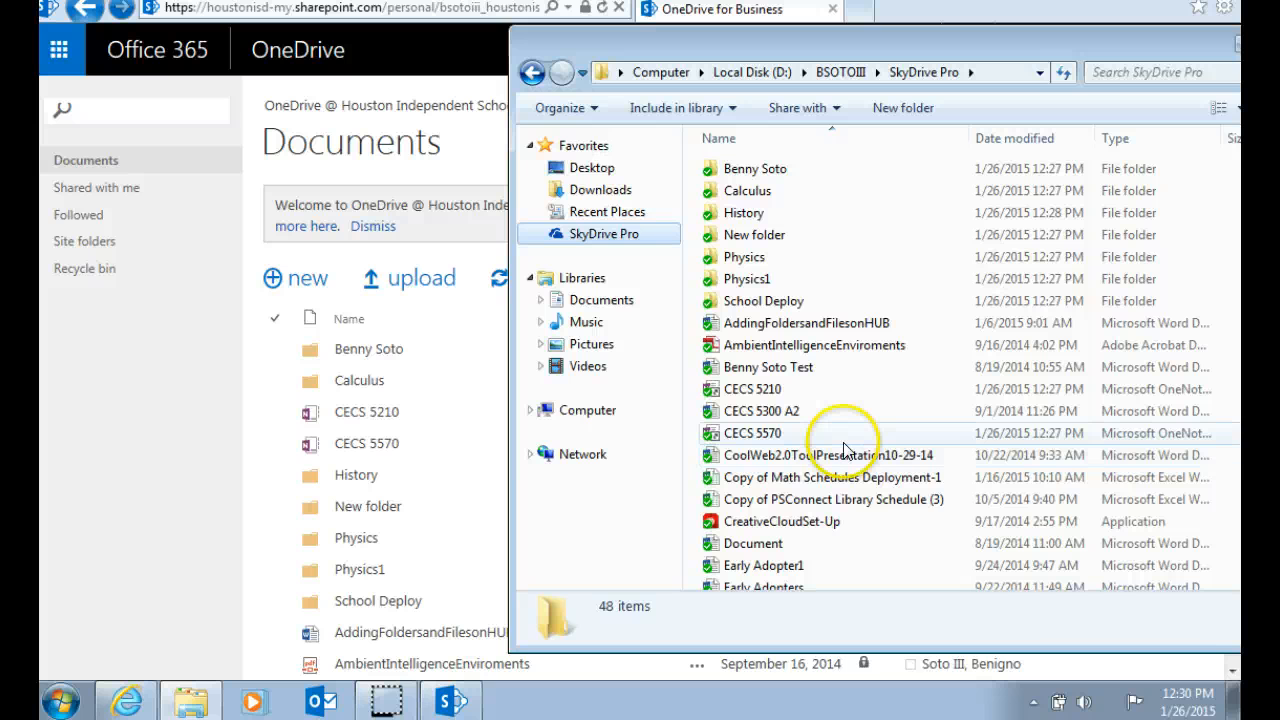
# Step: Show the desktop and move the SkyDrive Pro shortcut out of the icon column toward the wallpaper's middle
pyautogui.click(1233, 700)
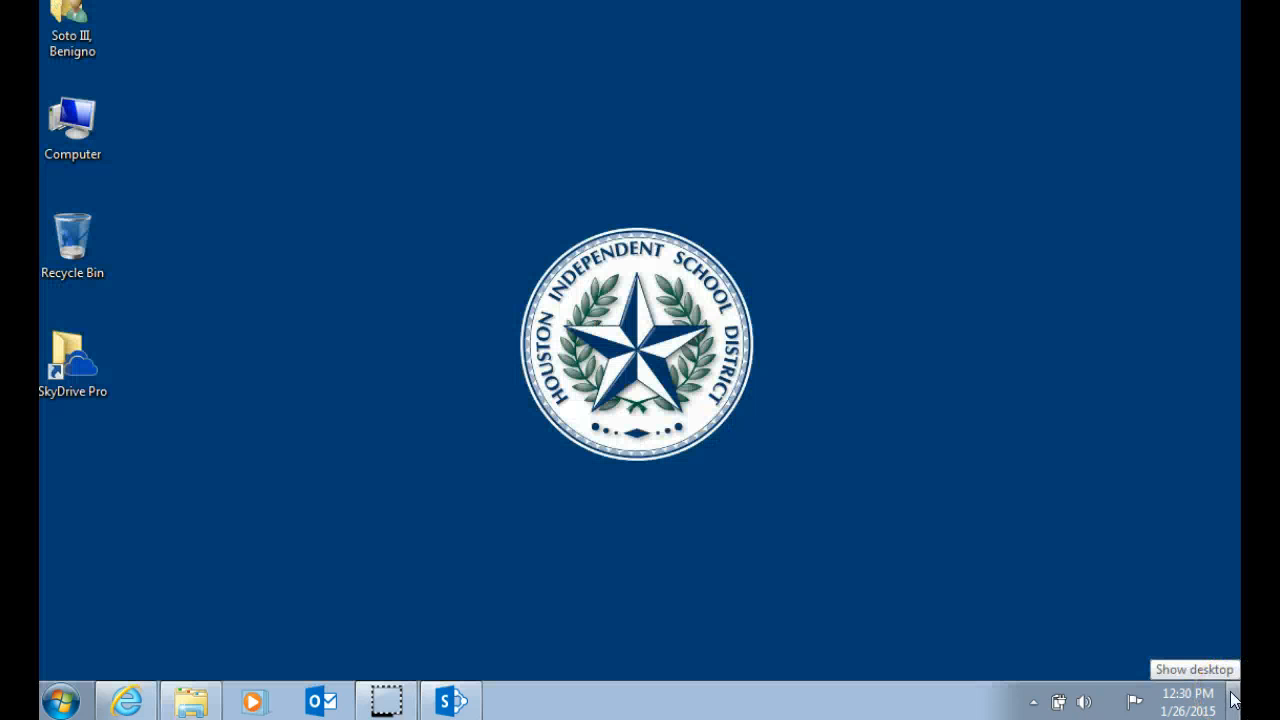
pyautogui.moveTo(71, 390); pyautogui.dragTo(228, 392)
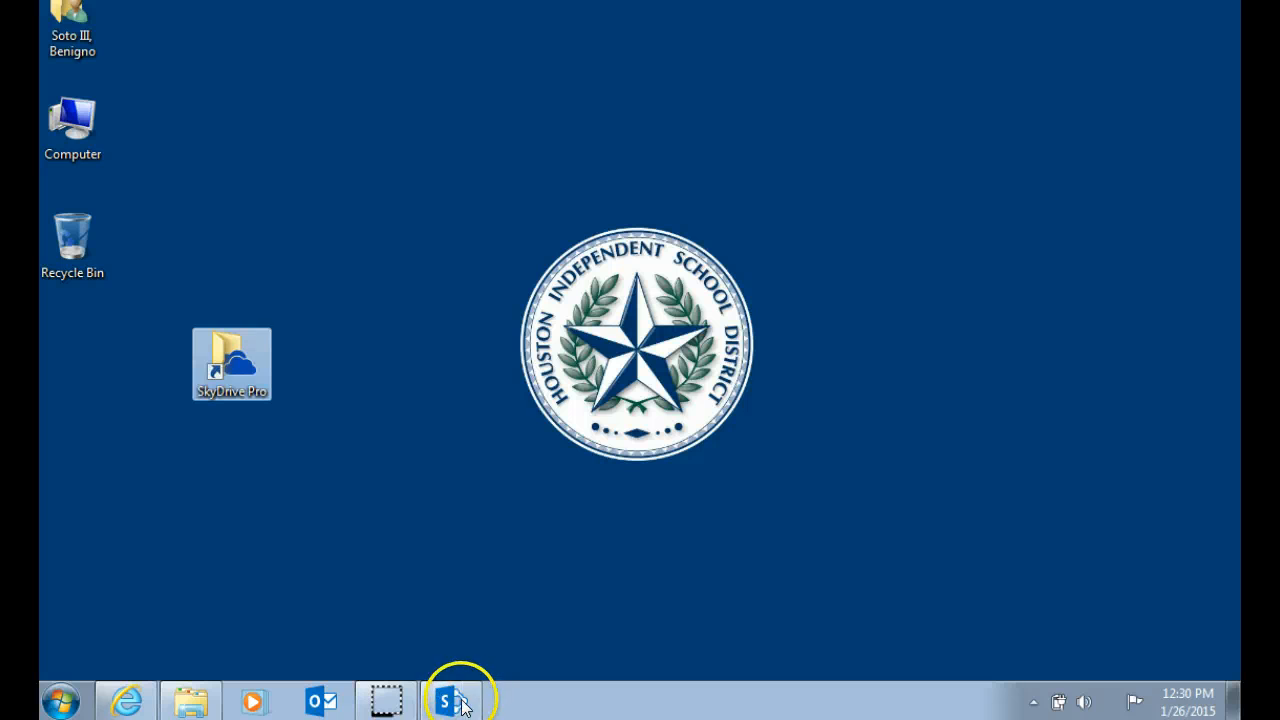
pyautogui.moveTo(462, 706)
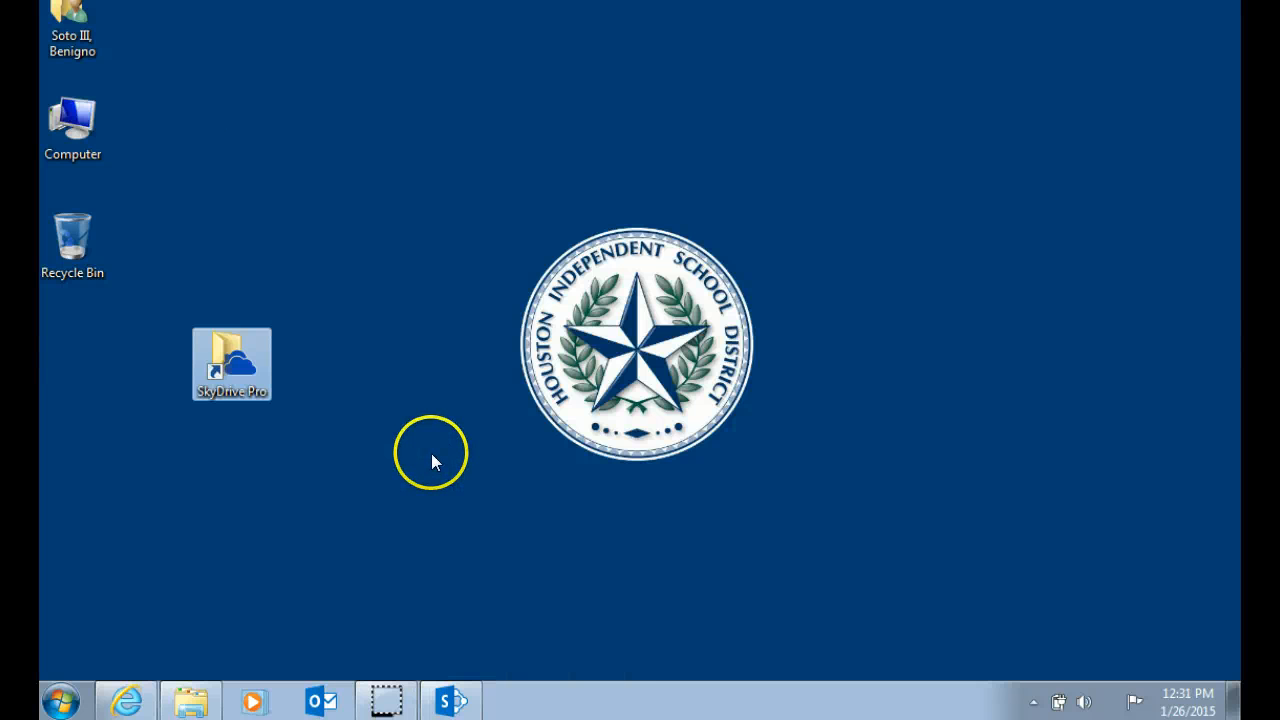
# Step: Unpin Outlook 2013 from the taskbar and bring back the pinned OneDrive for Business site
pyautogui.rightClick(320, 703)
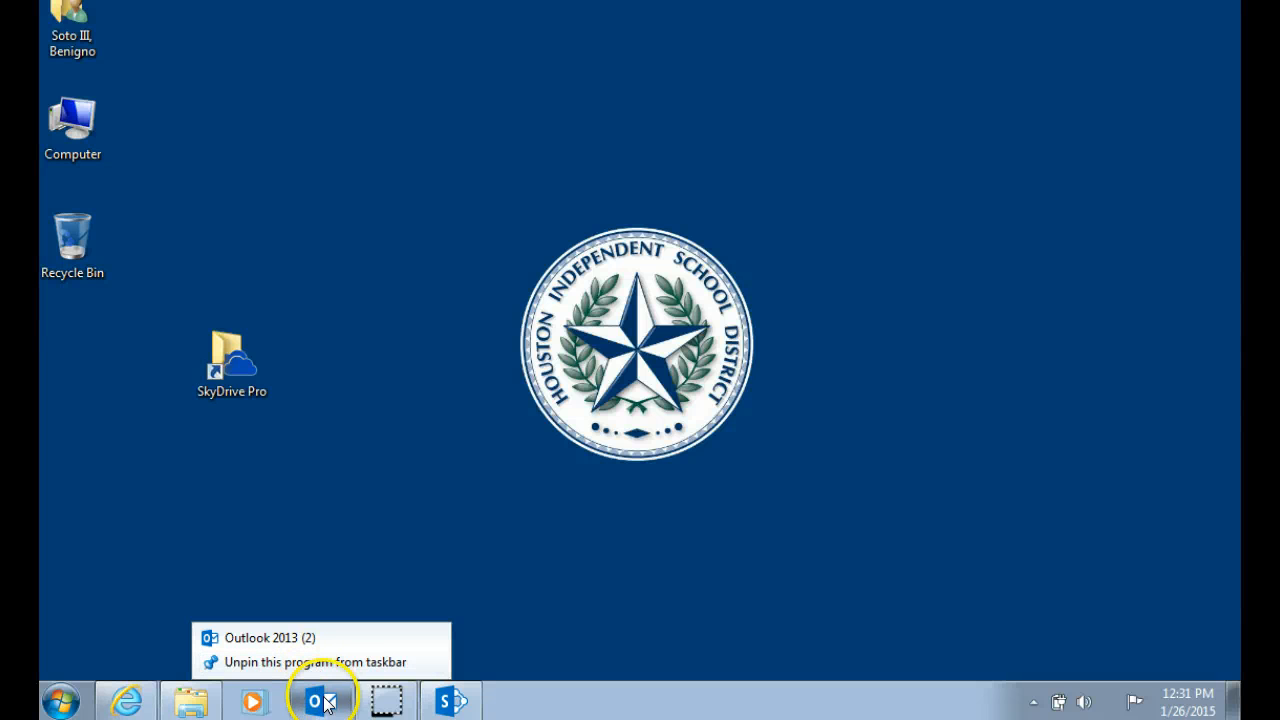
pyautogui.click(315, 662)
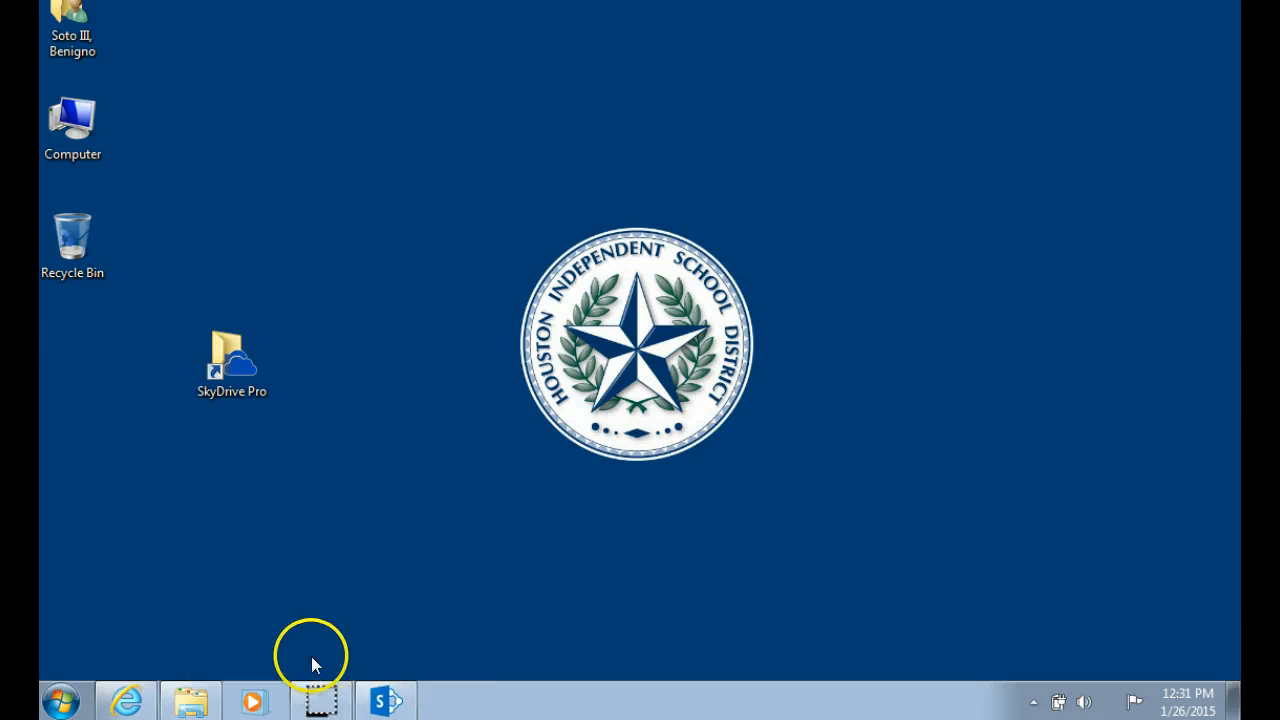
pyautogui.click(397, 707)
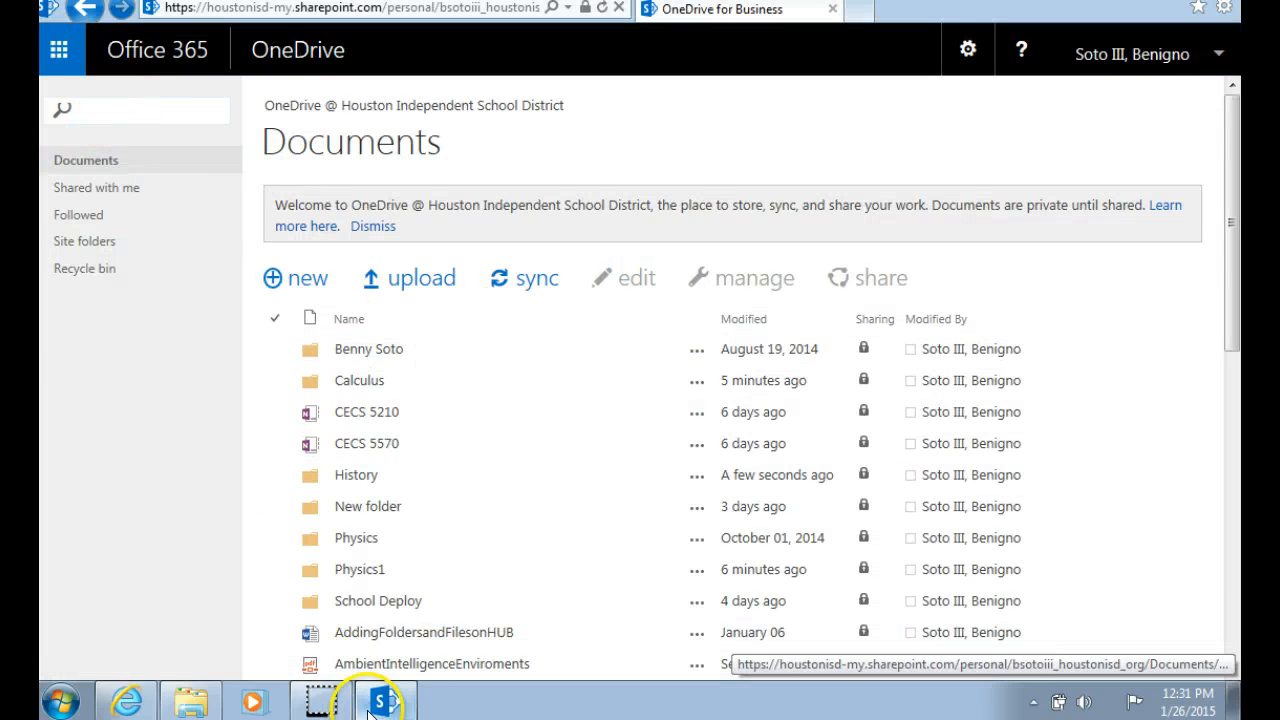
pyautogui.click(88, 106)
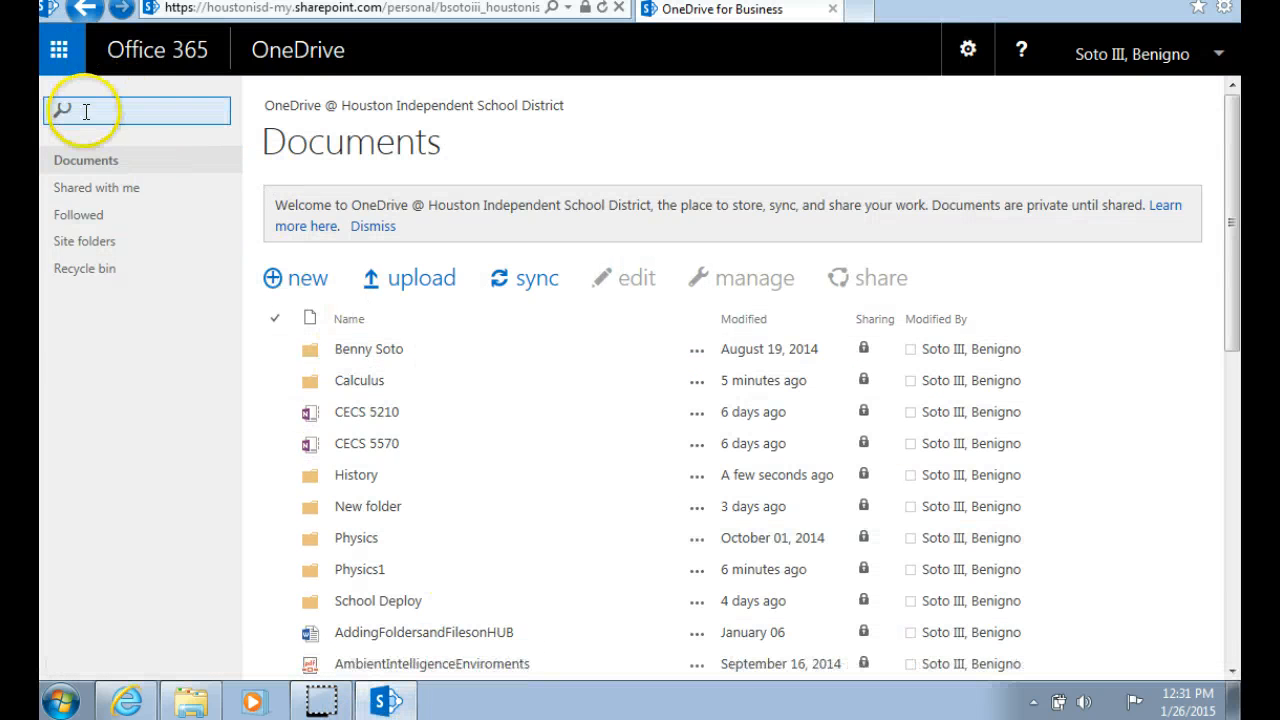
# Step: Open the Office 365 Newsfeed site and pin it to the Windows taskbar
pyautogui.click(57, 60)
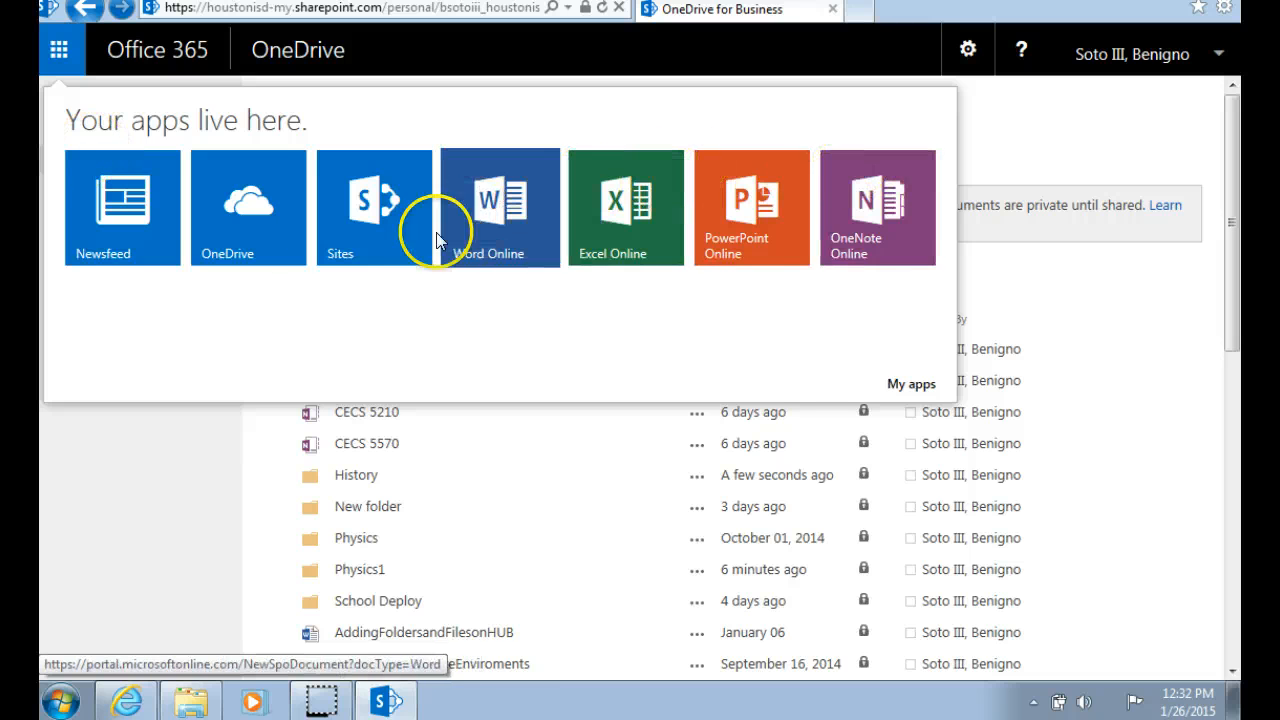
pyautogui.click(155, 248)
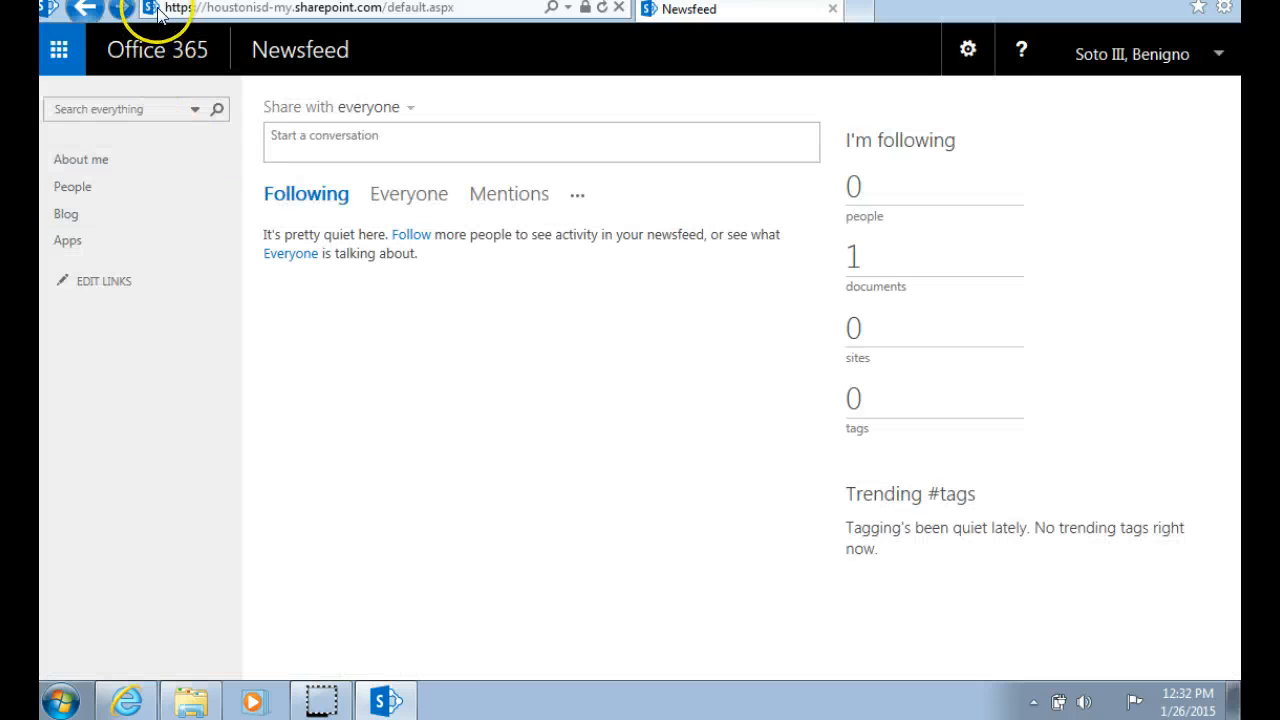
pyautogui.moveTo(162, 28); pyautogui.dragTo(538, 708)
pyautogui.moveTo(303, 232); pyautogui.dragTo(508, 712)
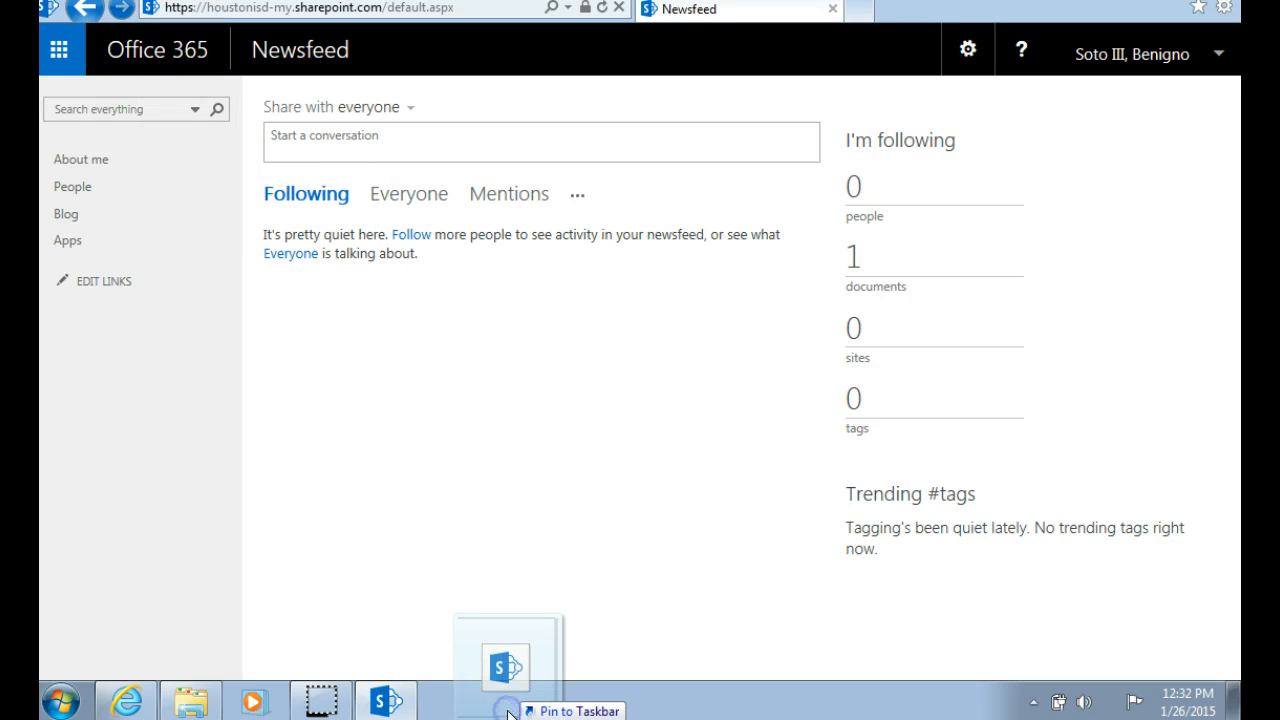
pyautogui.moveTo(508, 712); pyautogui.dragTo(509, 712)
pyautogui.click(455, 702)
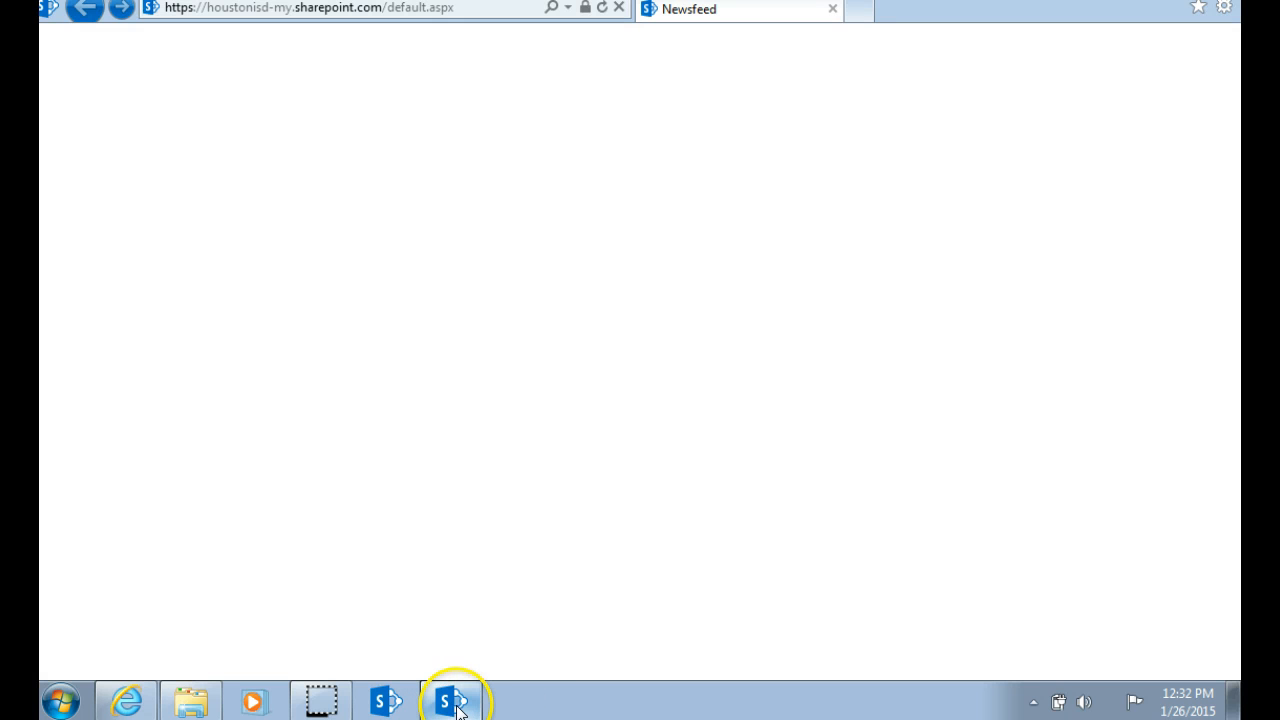
pyautogui.rightClick(455, 702)
pyautogui.click(440, 660)
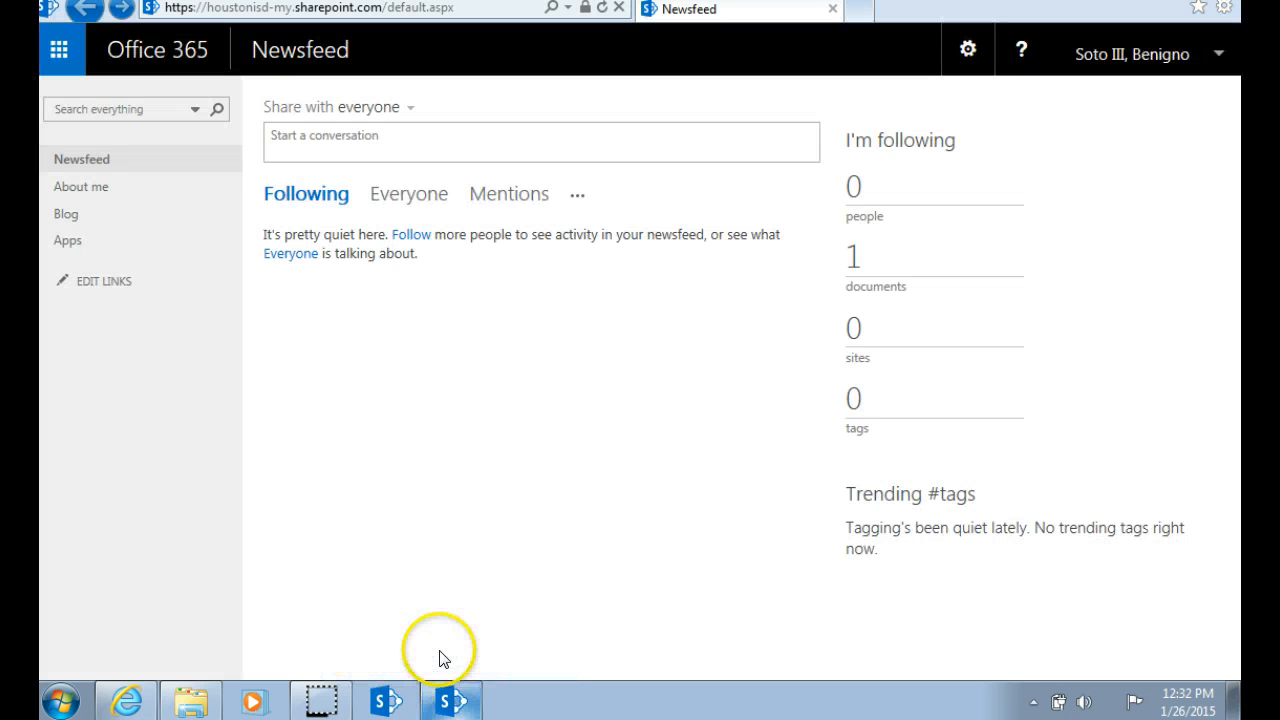
# Step: Open the pinned OneDrive for Business site and sign in to Office 365 with the work or school account
pyautogui.click(391, 704)
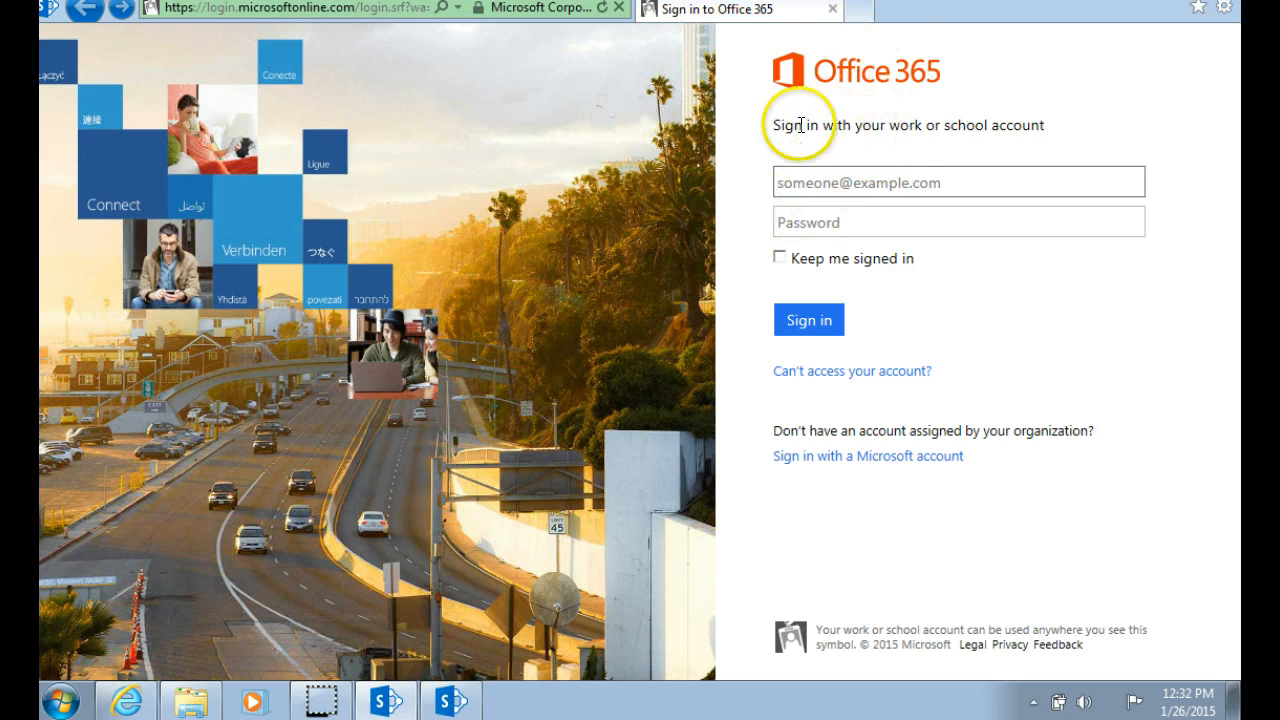
pyautogui.moveTo(771, 125); pyautogui.dragTo(1050, 128)
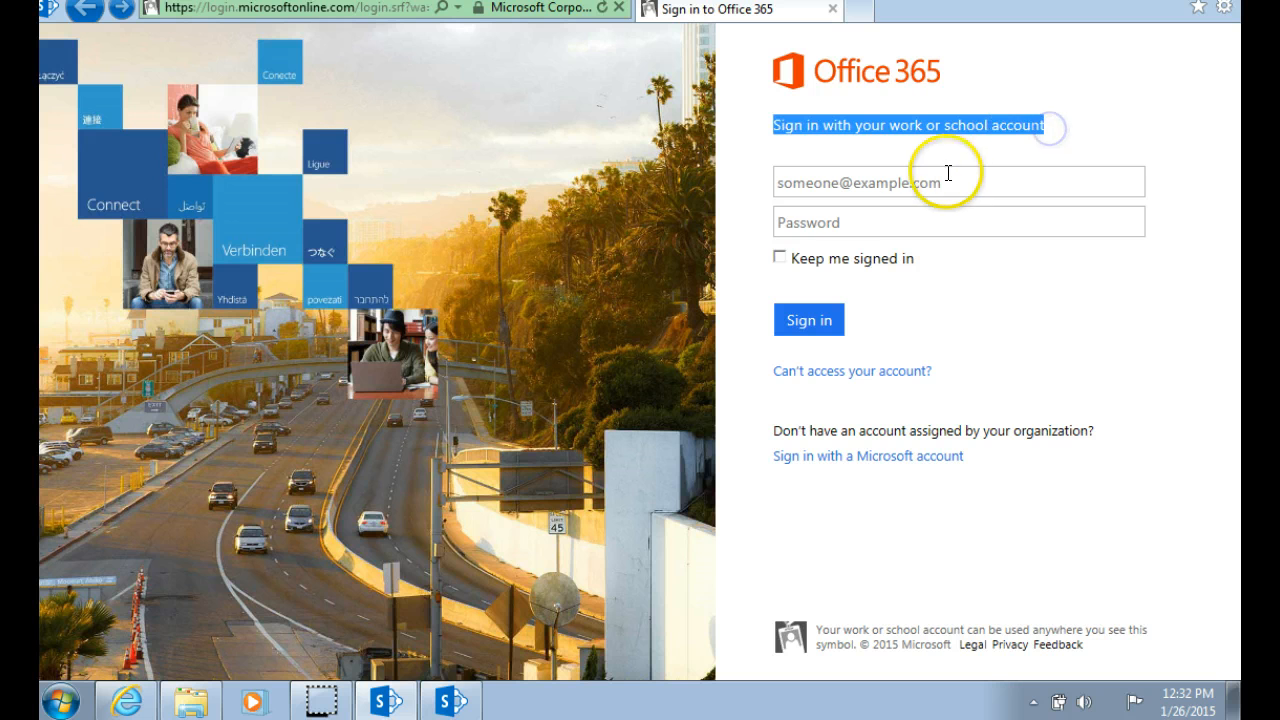
pyautogui.click(802, 183)
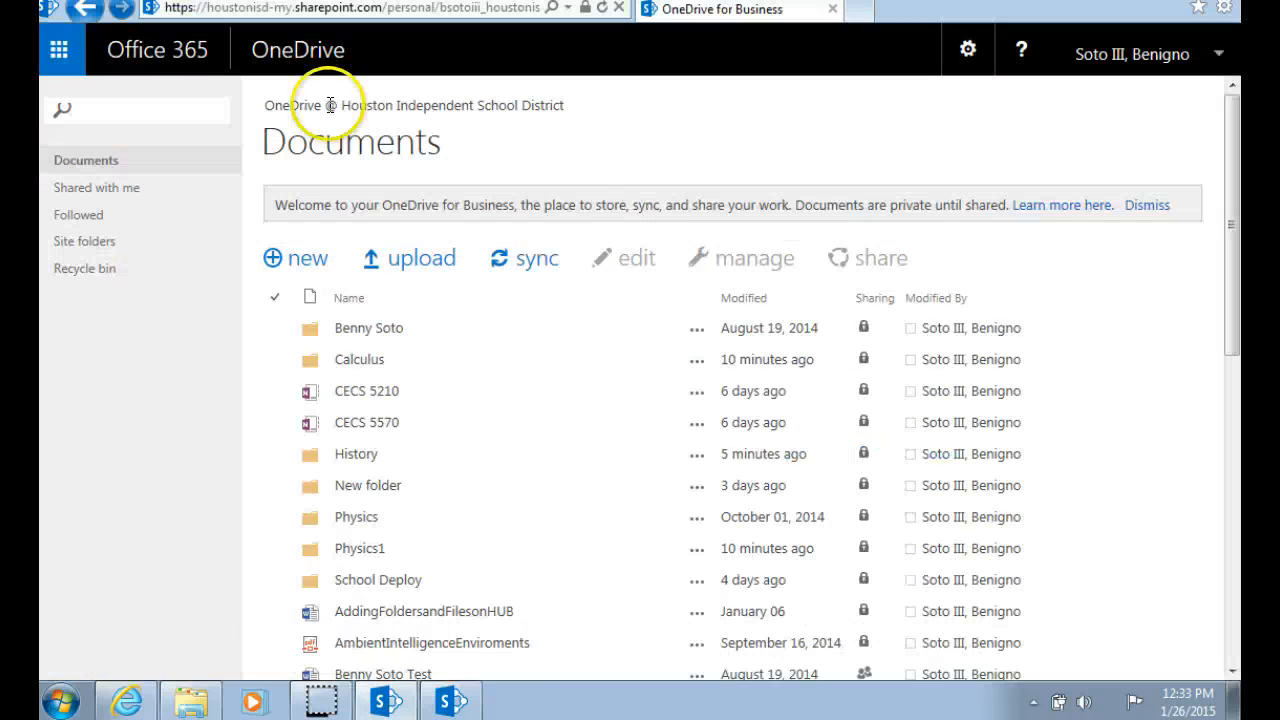
pyautogui.click(463, 333)
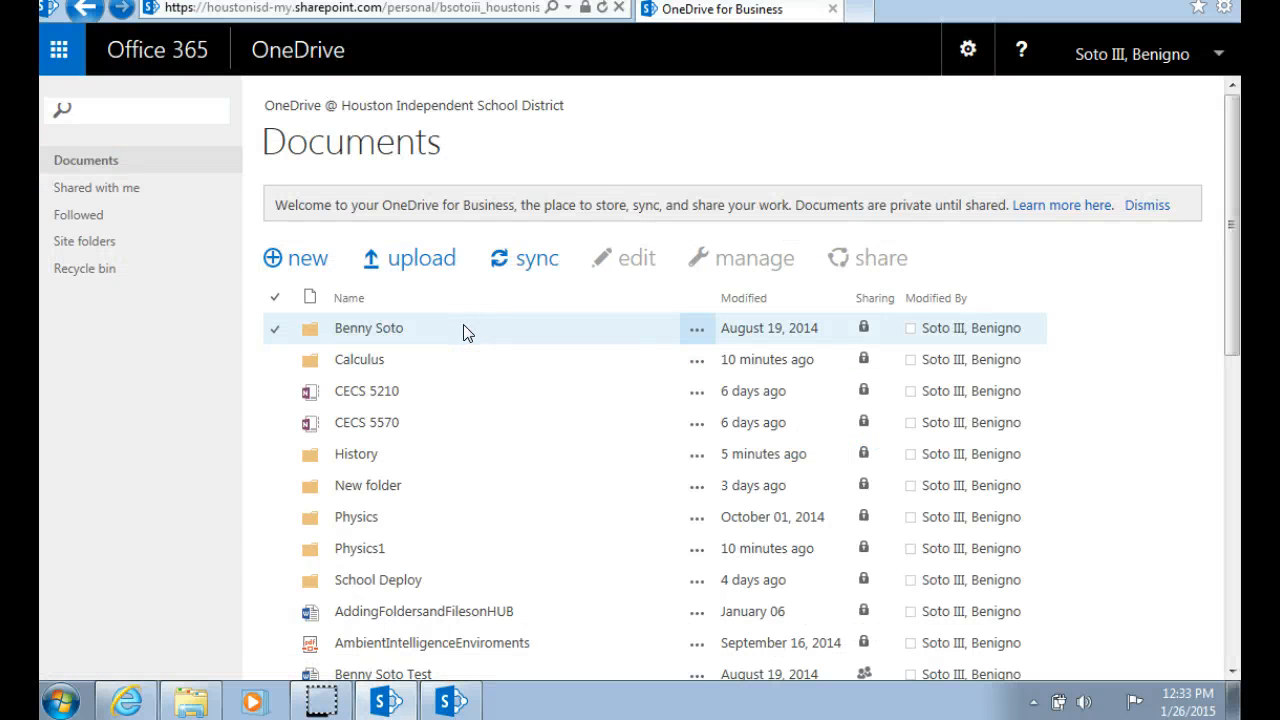
pyautogui.click(514, 462)
pyautogui.click(440, 674)
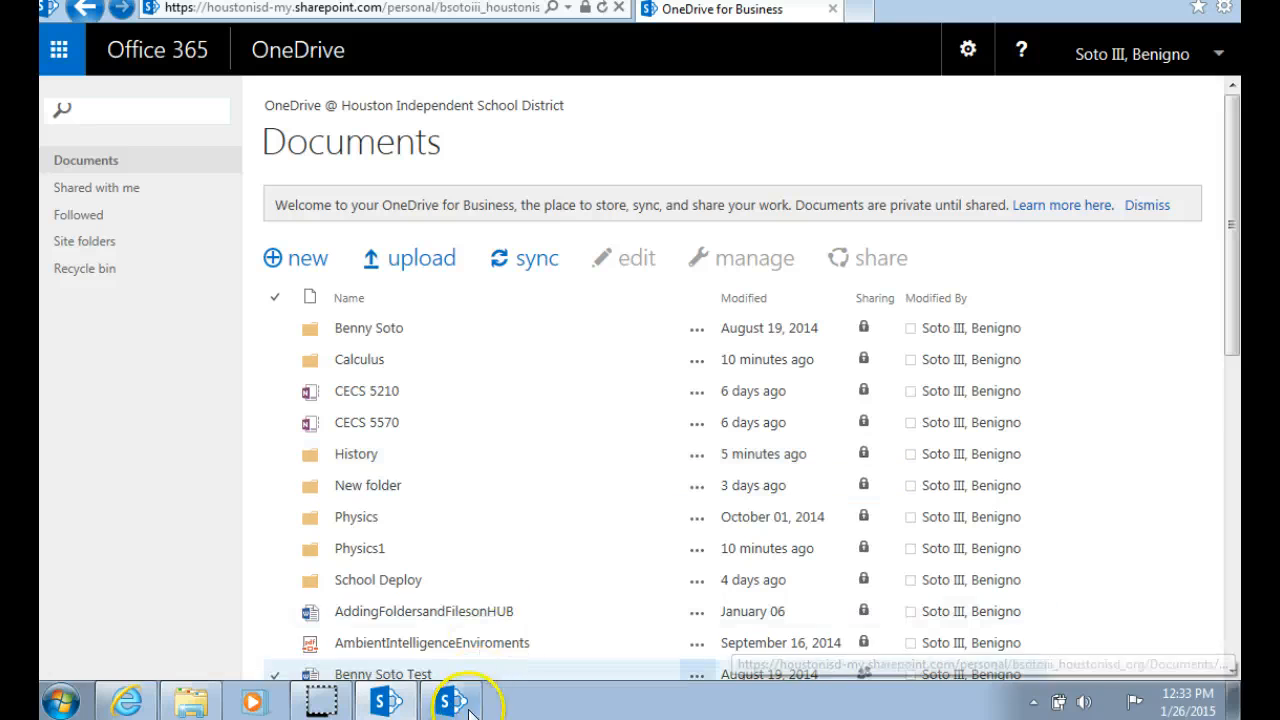
pyautogui.click(338, 551)
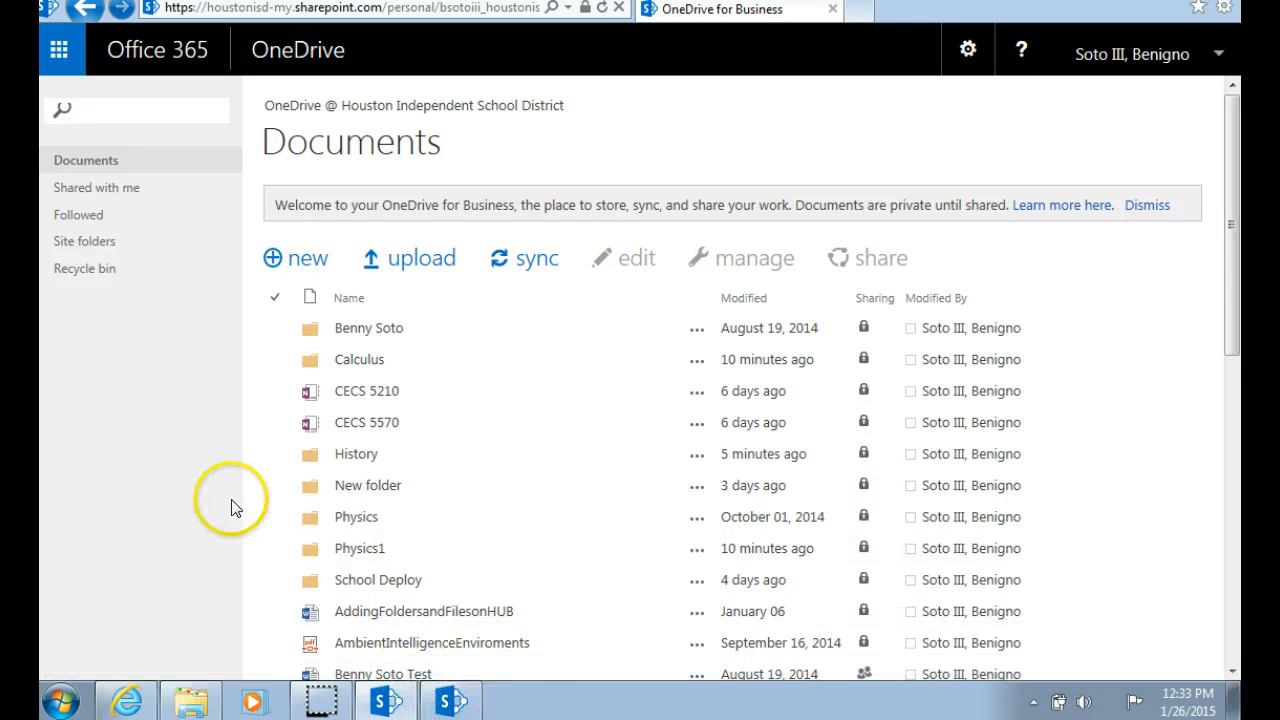
pyautogui.click(466, 329)
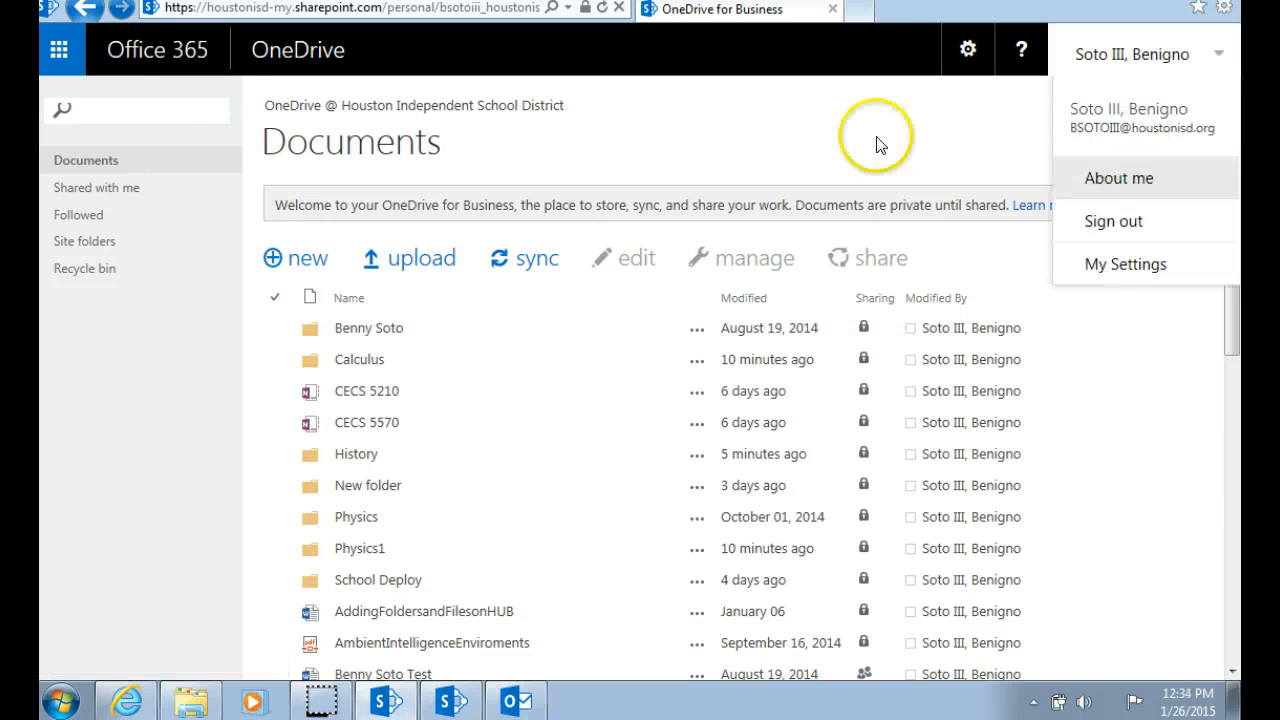
# Step: Show the account options for the signed-in user on the OneDrive Documents page, and close them again
pyautogui.click(876, 137)
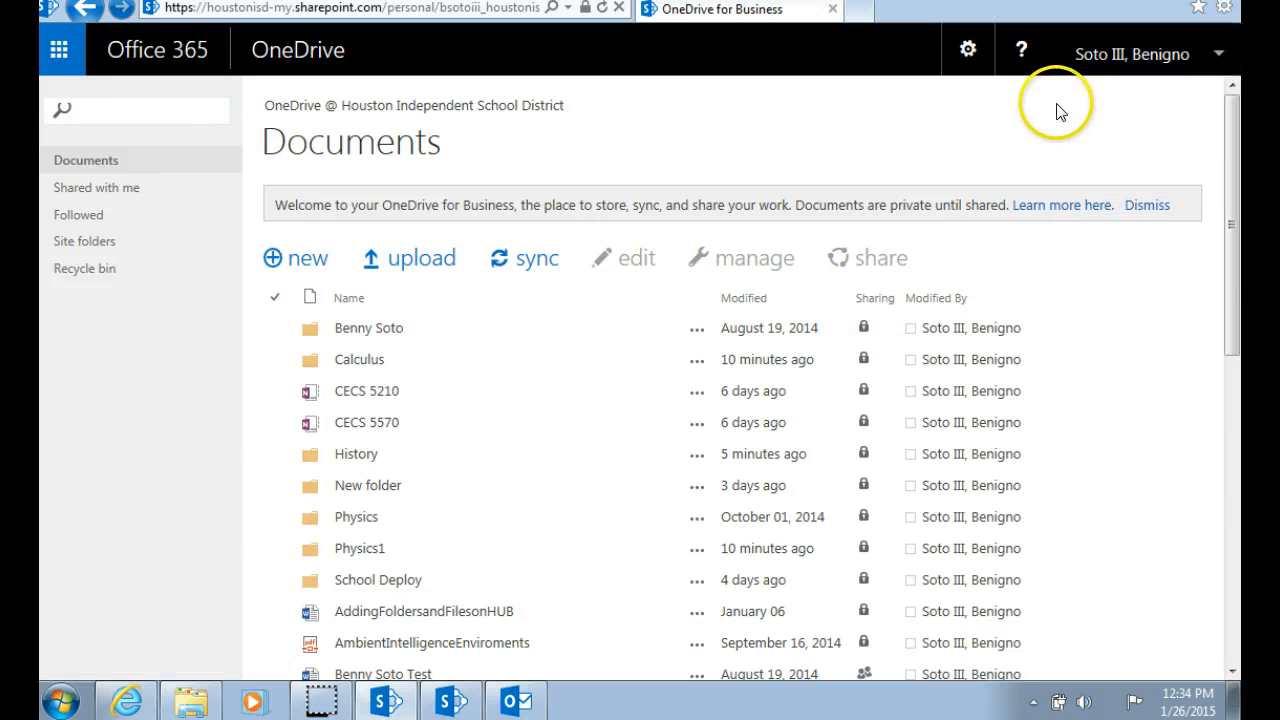
pyautogui.click(1168, 62)
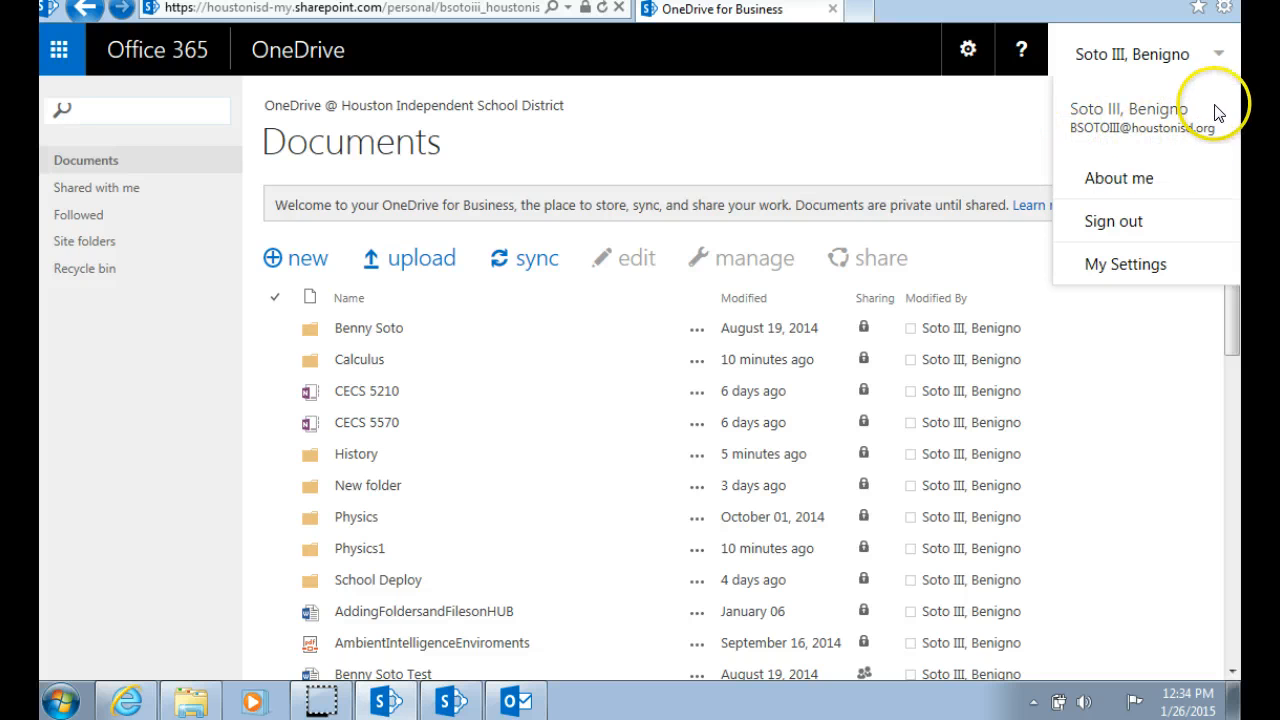
pyautogui.click(966, 138)
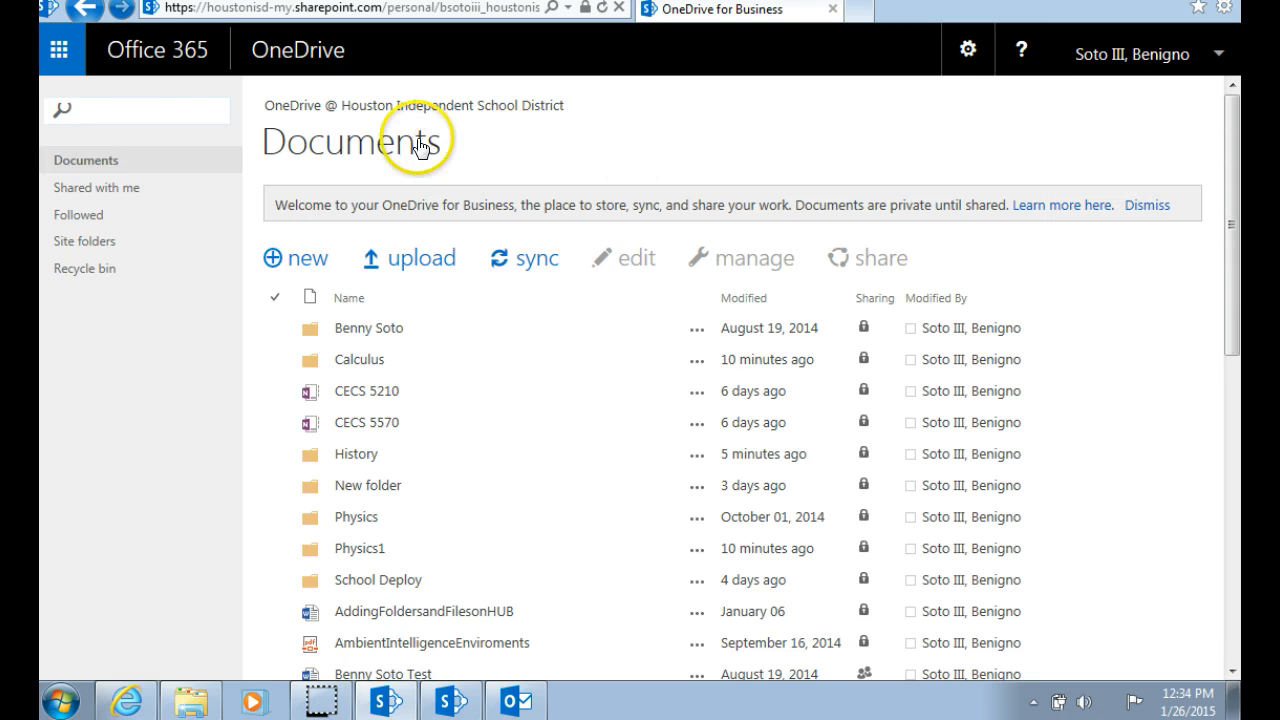